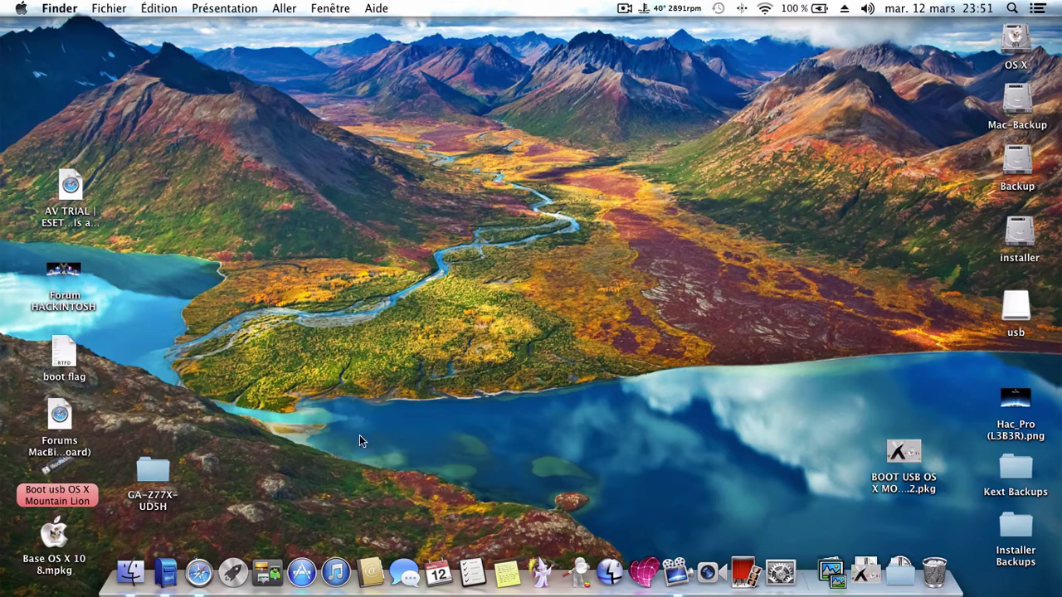
Open the usb volume in Finder, switch to the Applications folder and locate the Installer OS X Mountain Lion app.
double_click(1020, 309)
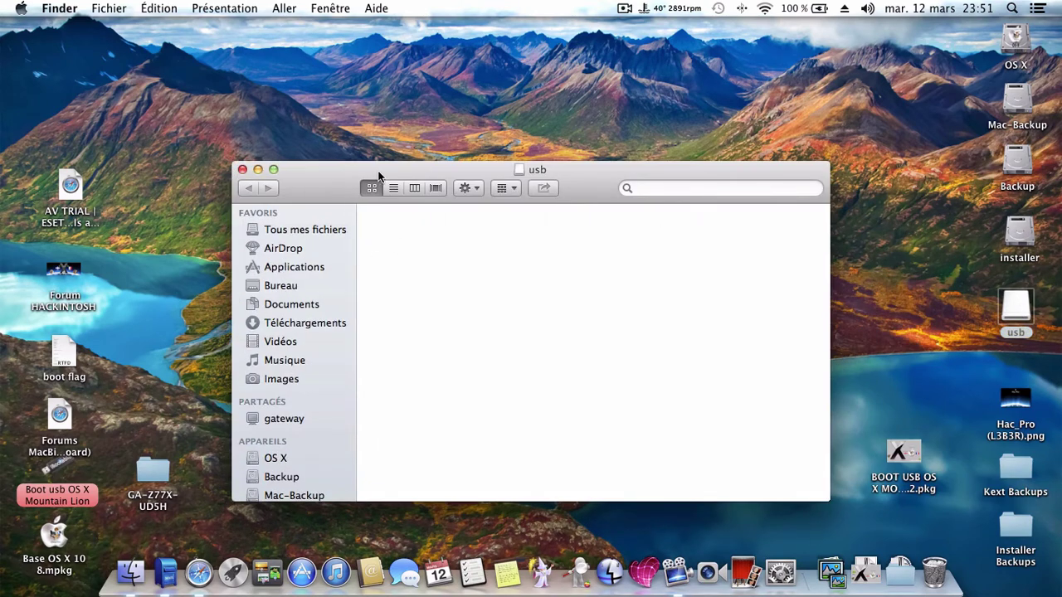
drag(349, 187, 343, 115)
click(319, 195)
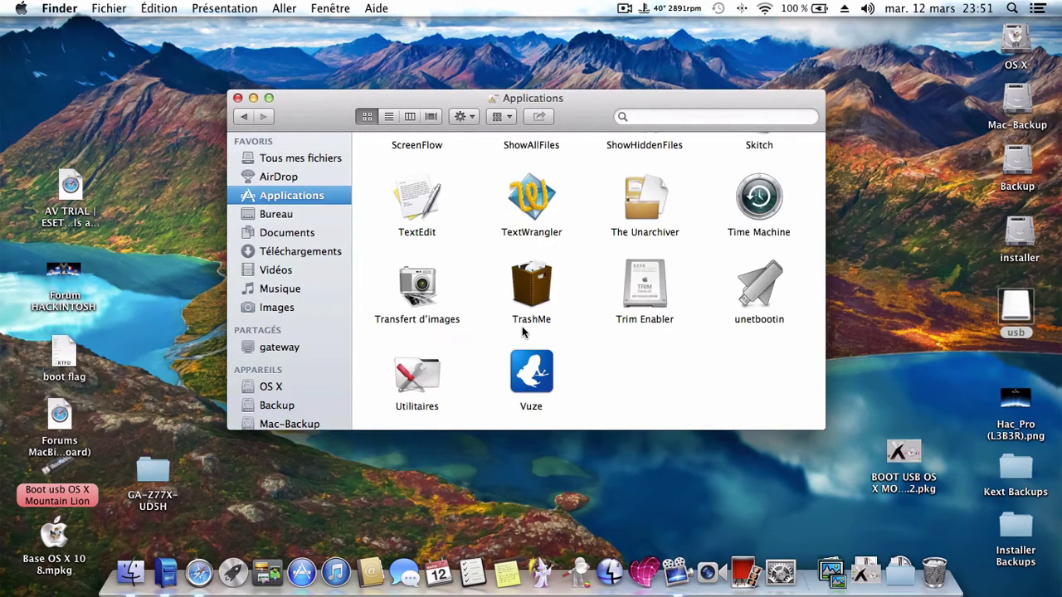
scroll(488, 311, down, 10)
scroll(488, 313, up, 5)
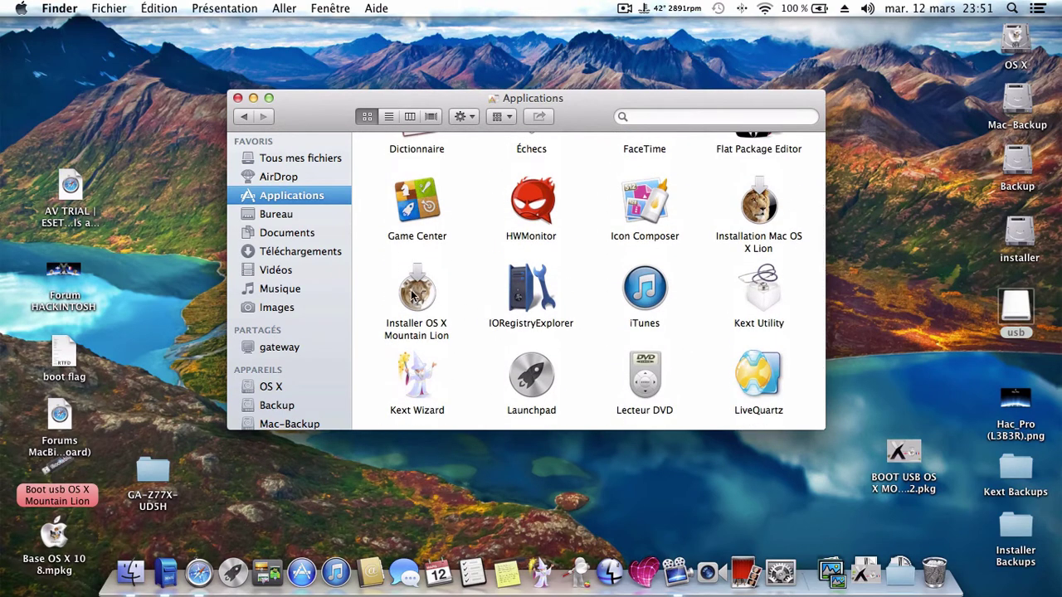
scroll(412, 297, down, 1)
drag(591, 123, 591, 116)
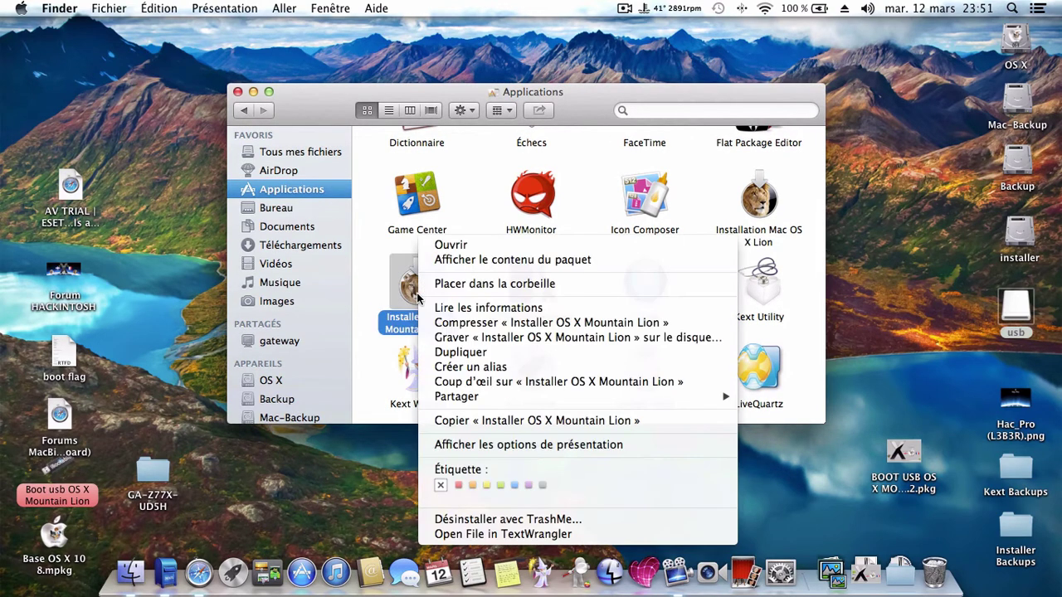
Browse the Installer OS X Mountain Lion package contents down to the SharedSupport folder and return to Applications.
right_click(419, 297)
click(492, 260)
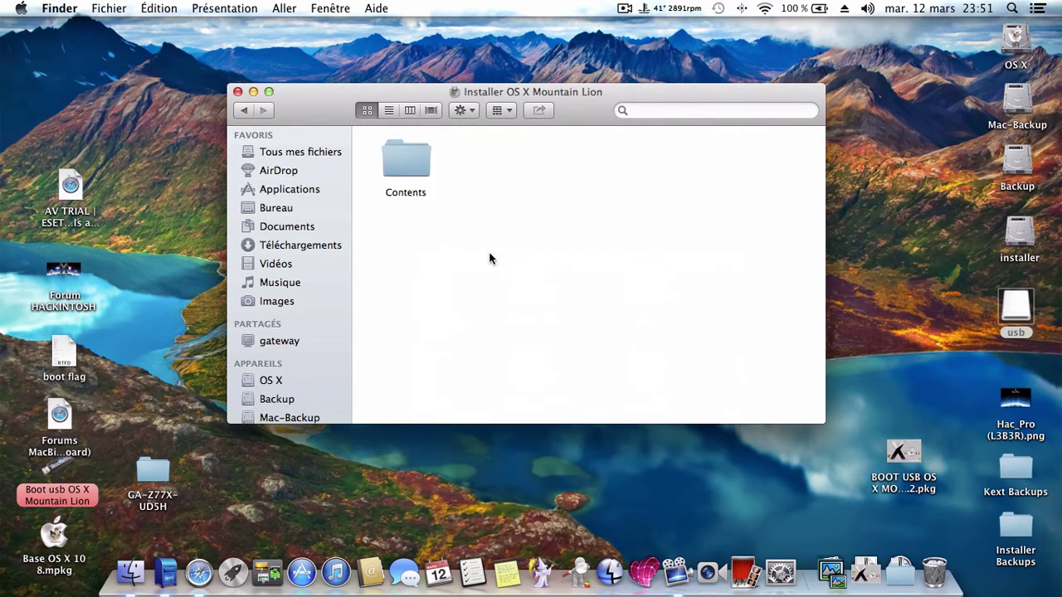
double_click(402, 159)
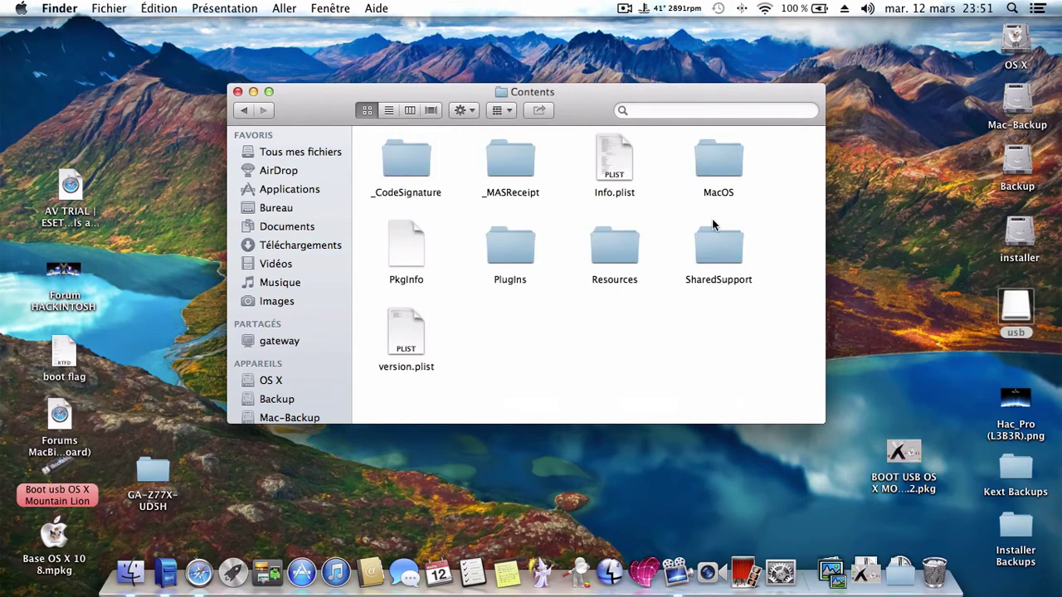
double_click(718, 249)
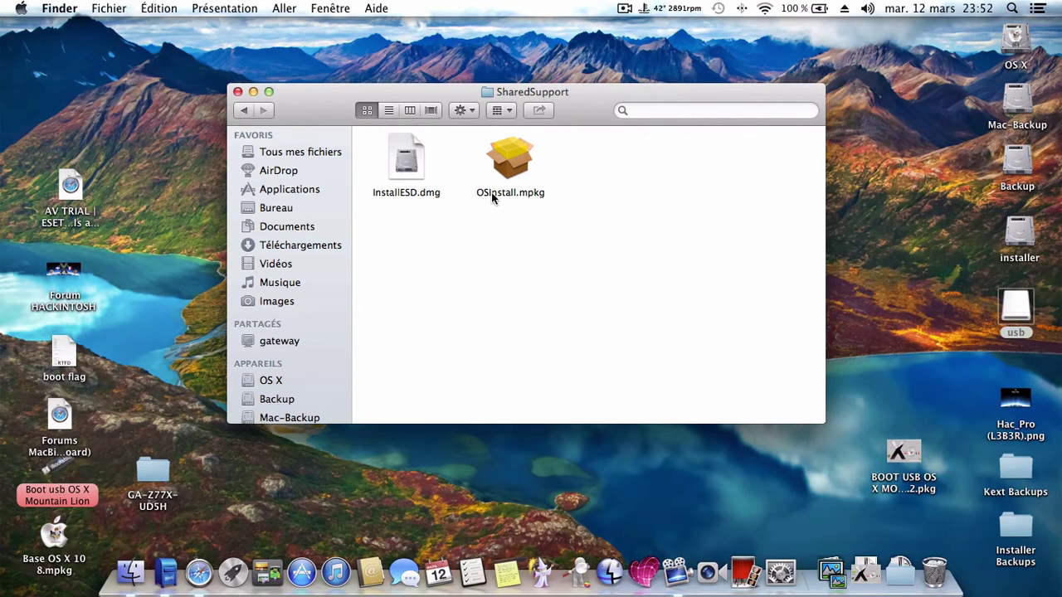
drag(320, 116, 327, 123)
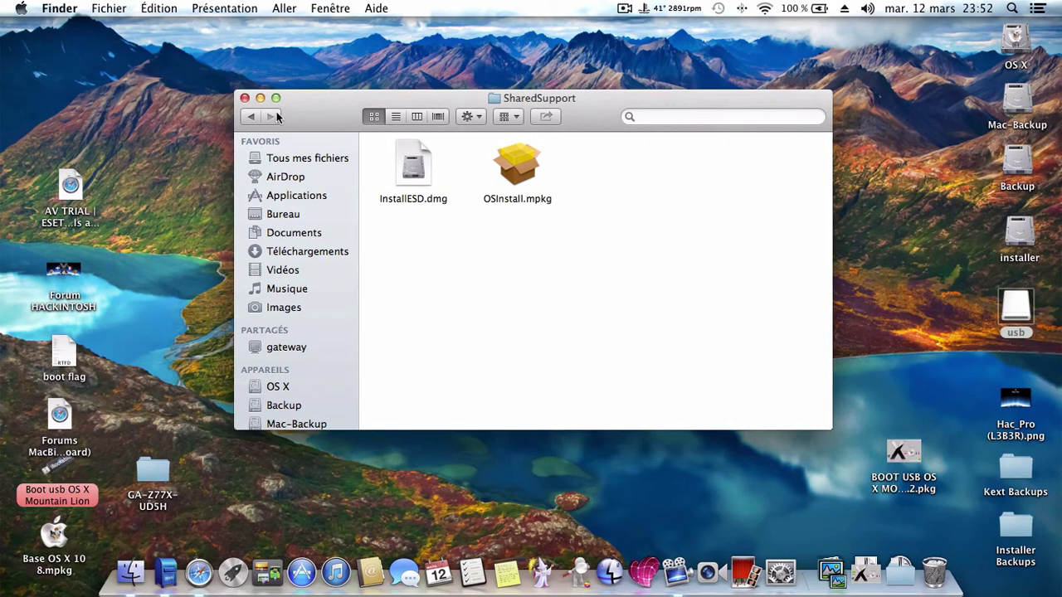
click(254, 117)
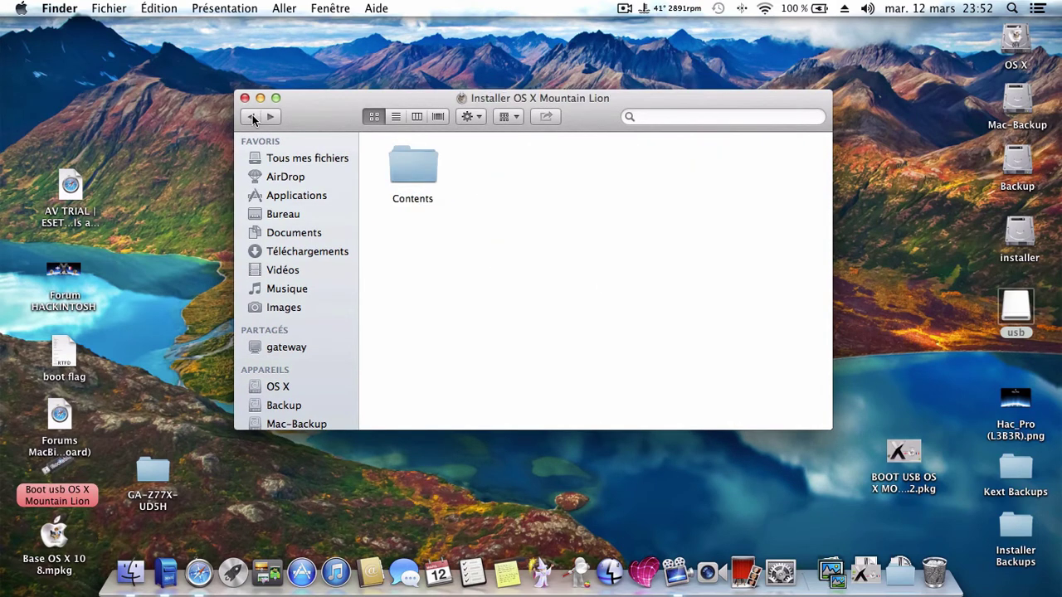
click(254, 117)
Mount InstallESD.dmg from Contents/SharedSupport inside the Installer OS X Mountain Lion package.
right_click(426, 302)
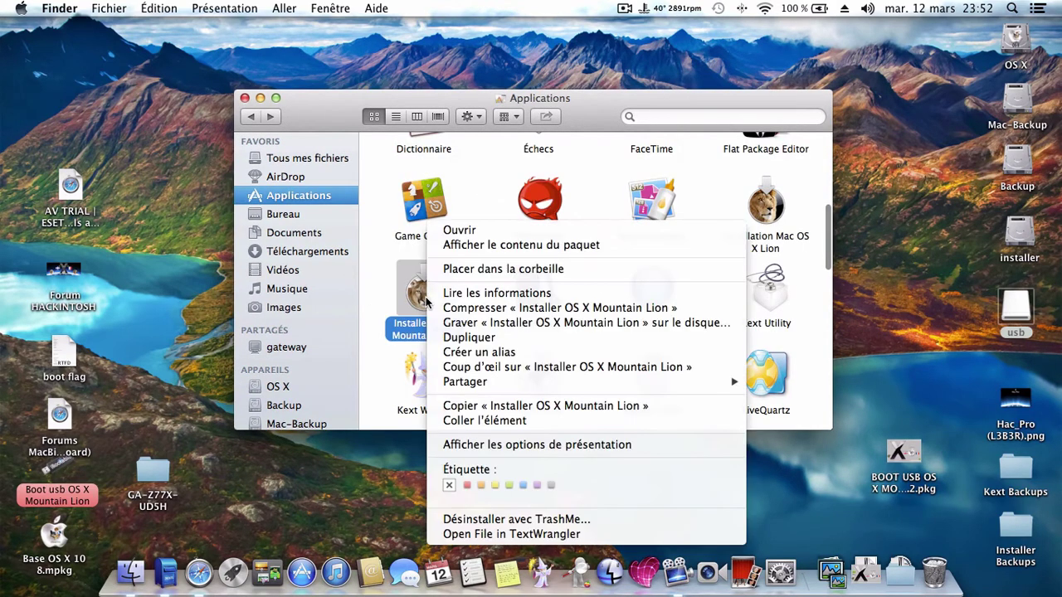
click(539, 174)
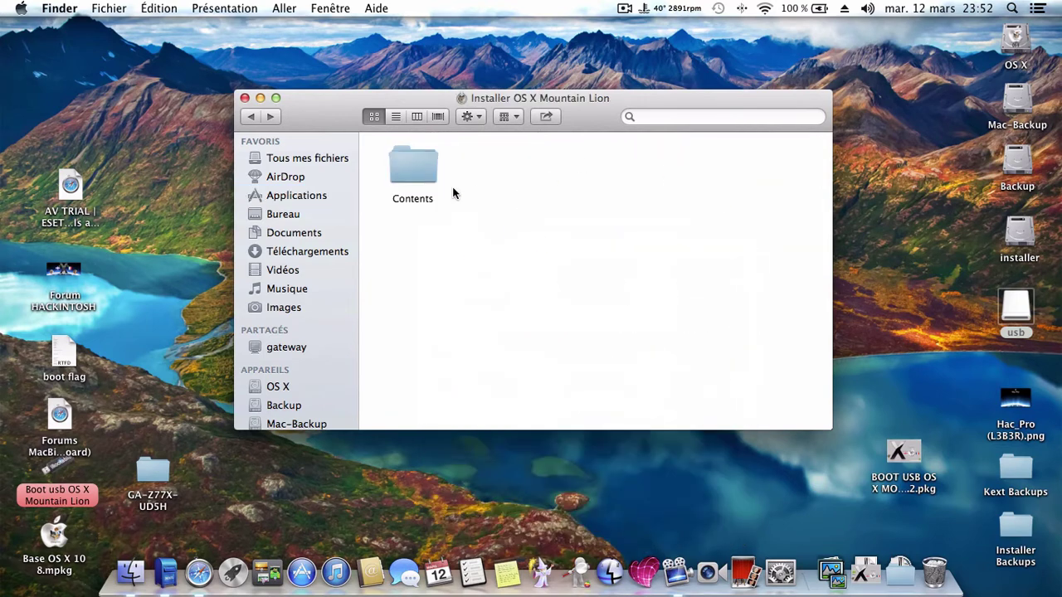
double_click(418, 169)
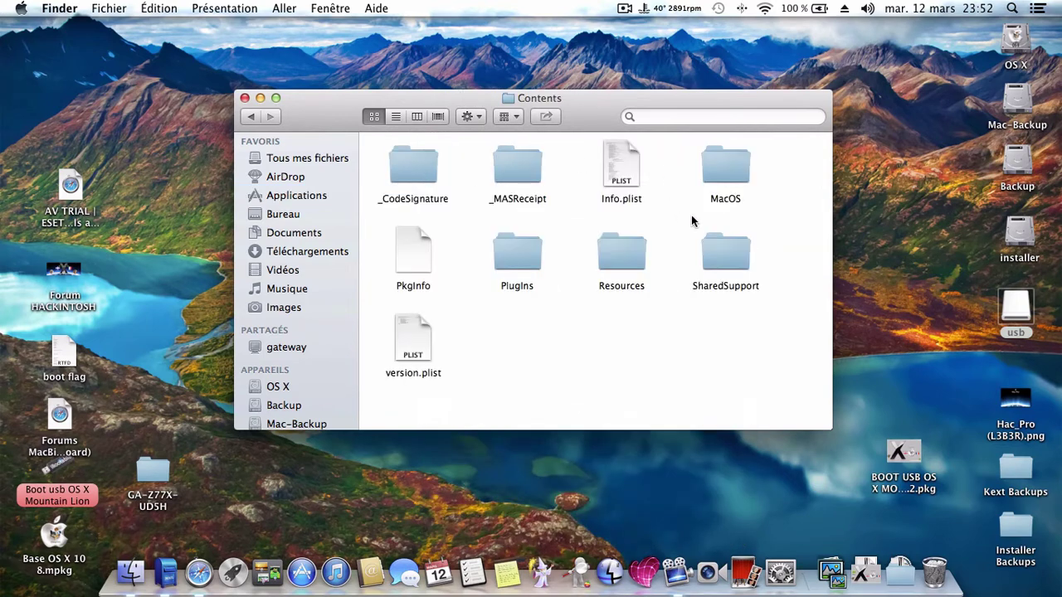
double_click(735, 272)
click(409, 164)
double_click(409, 164)
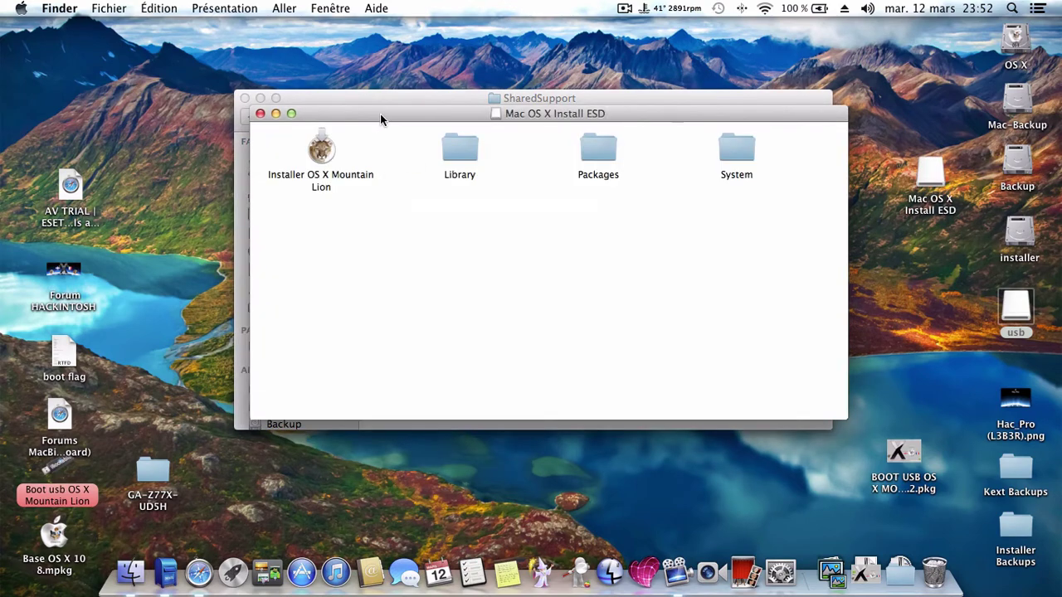
Move the Mac OS X Install ESD window aside and close the SharedSupport window.
drag(380, 114, 204, 38)
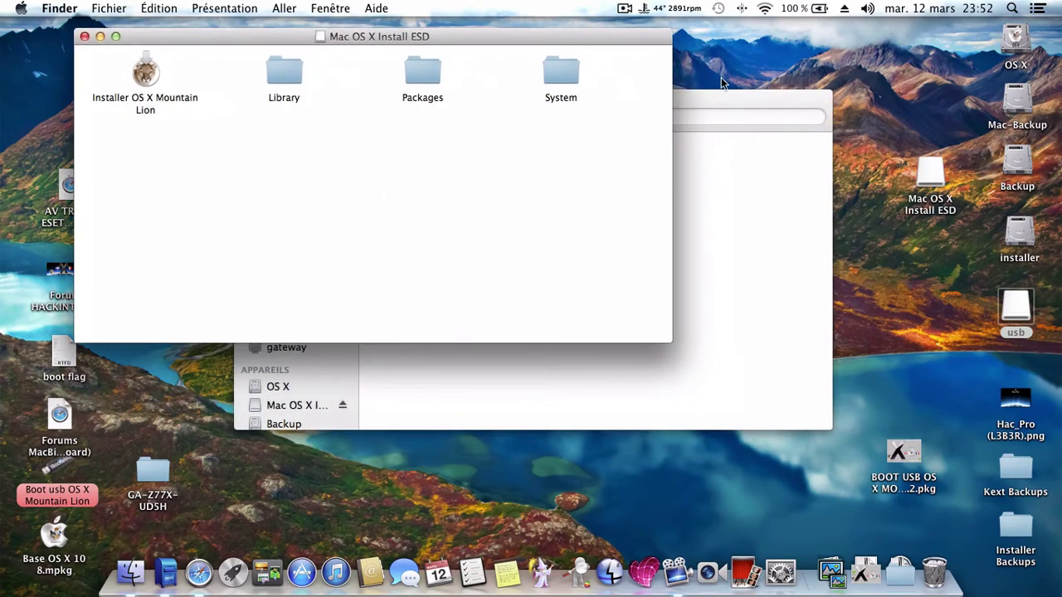
drag(722, 98, 776, 171)
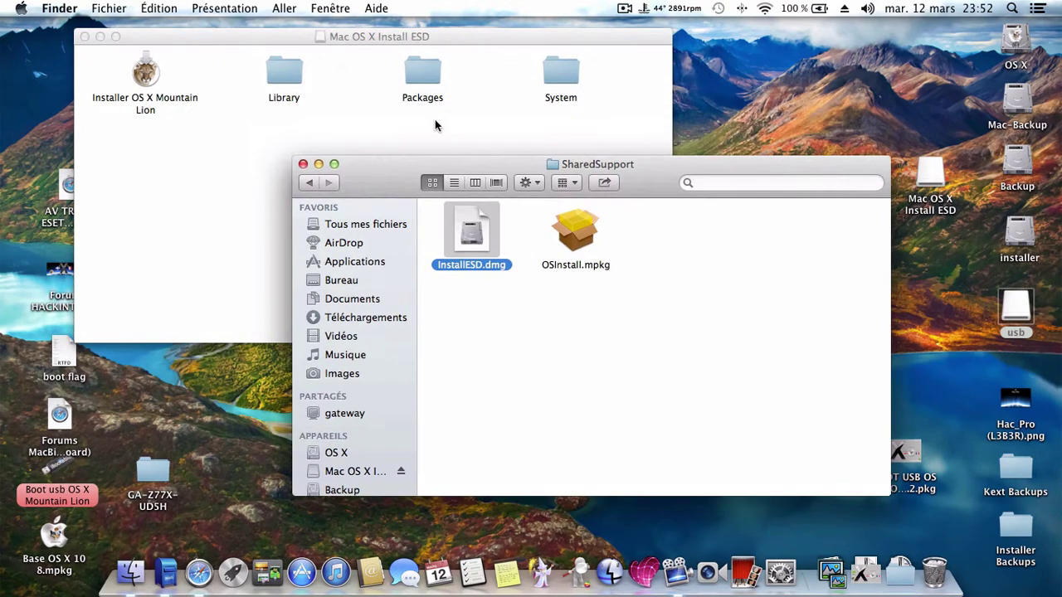
click(304, 164)
drag(517, 36, 465, 25)
Launch Utilitaire de disque from the Utilitaires folder in Applications.
click(826, 564)
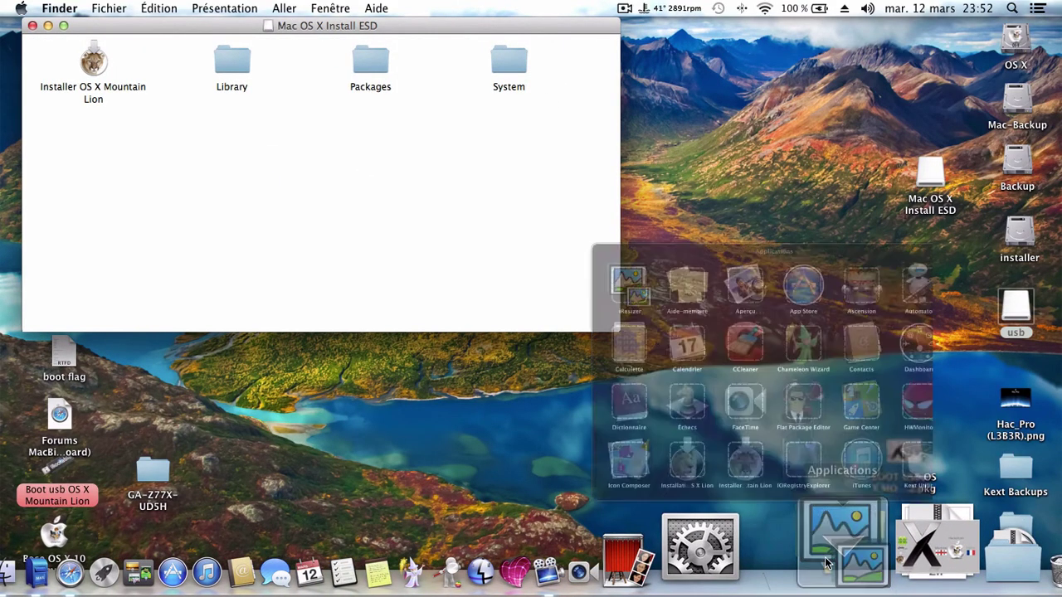
scroll(696, 358, down, 10)
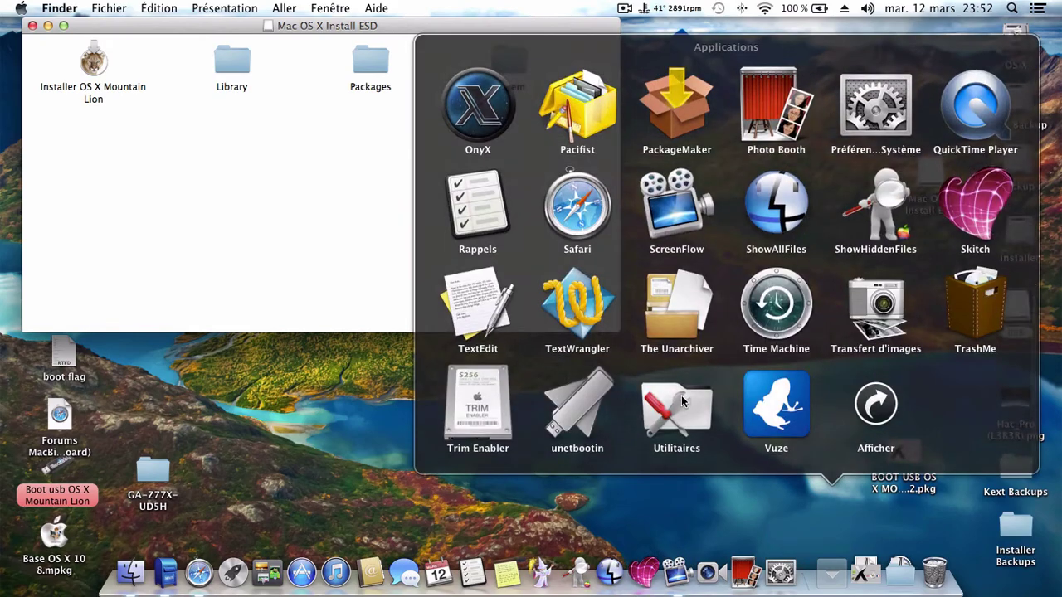
click(681, 398)
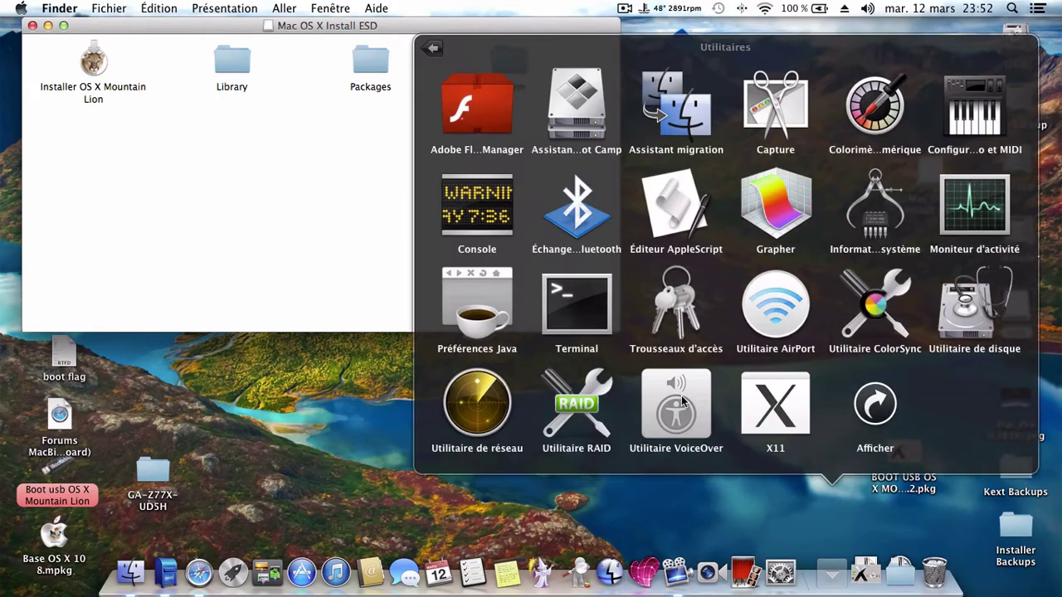
click(974, 307)
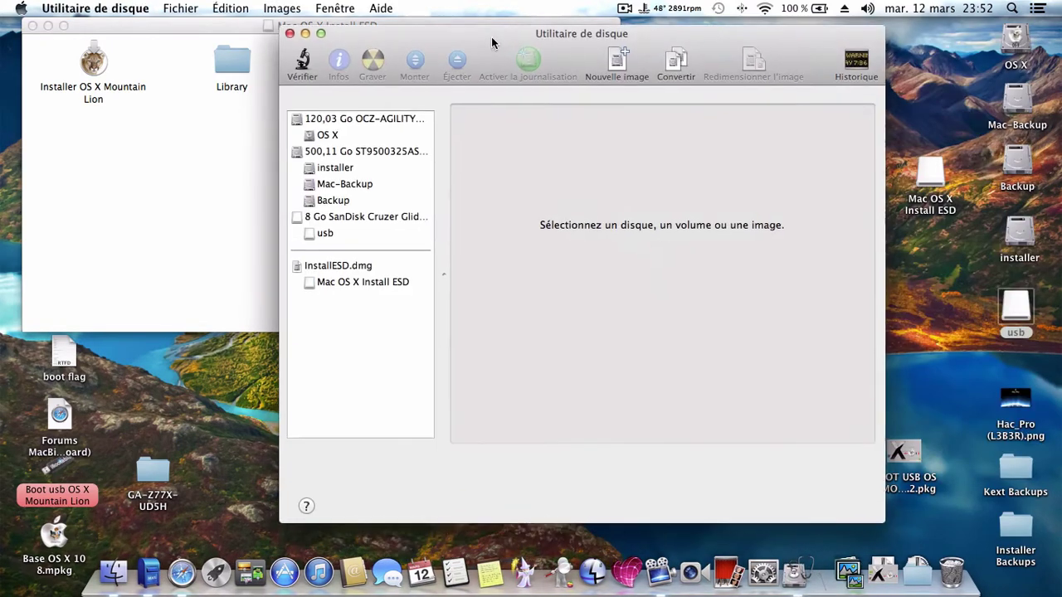
drag(491, 41, 492, 39)
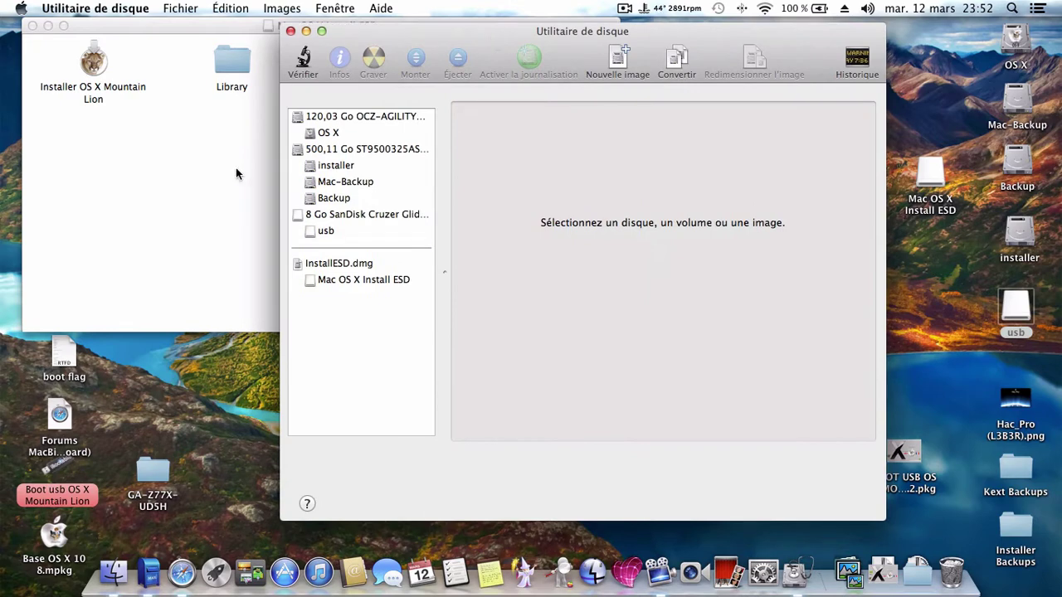
Set the 8 GB SanDisk Cruzer Glide drive to a 1 partition layout with the Tableau de partition GUID scheme.
click(377, 214)
click(646, 108)
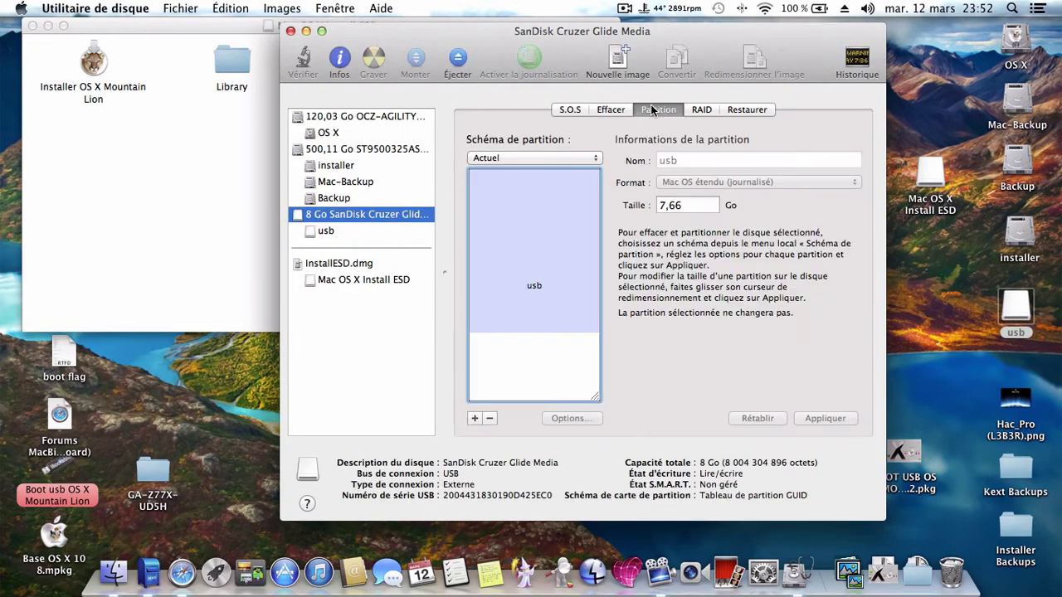
click(599, 159)
click(538, 172)
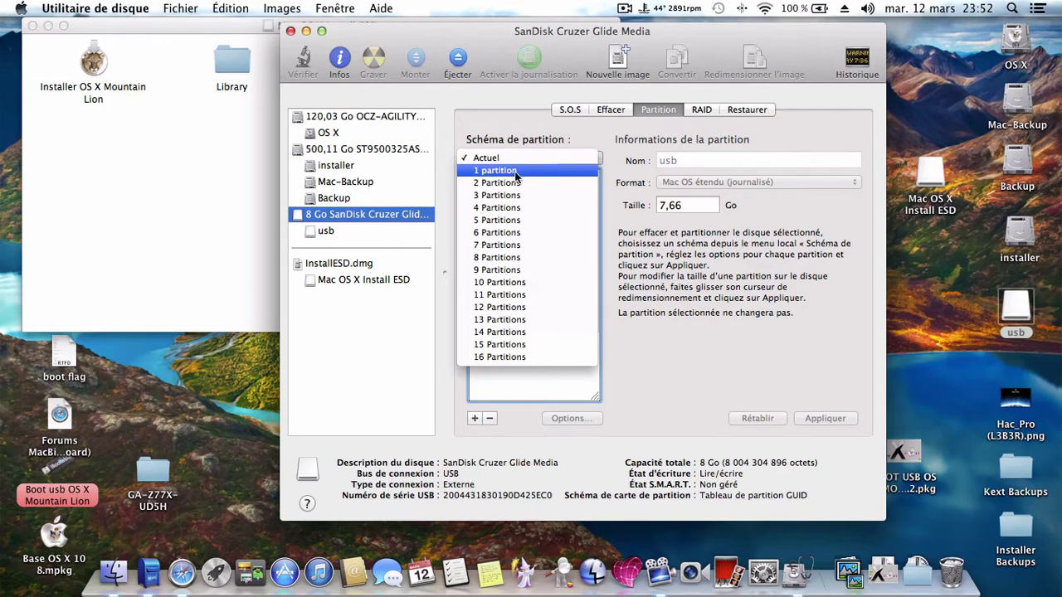
click(568, 418)
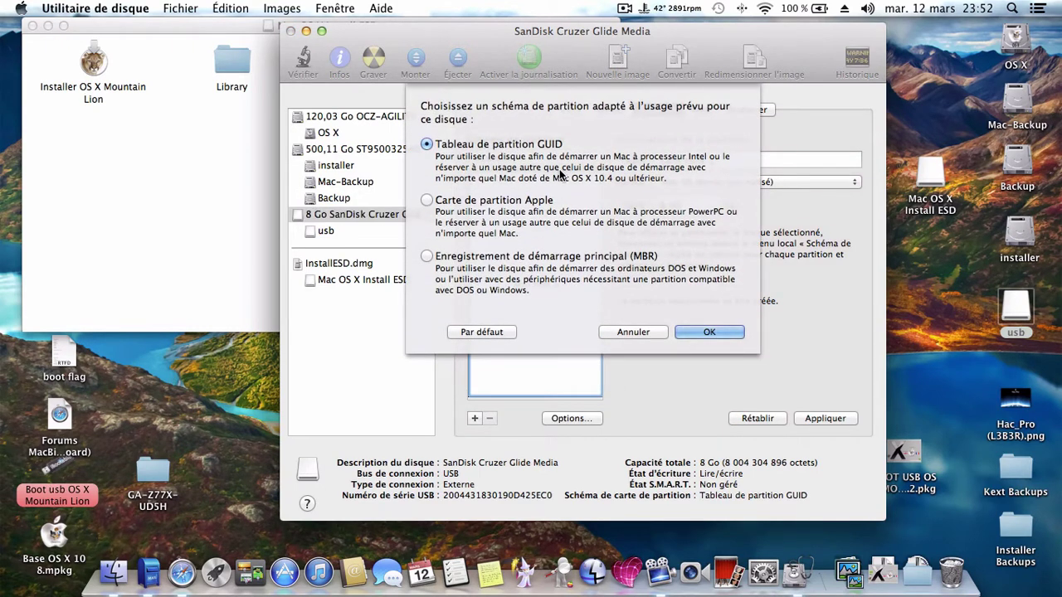
click(709, 331)
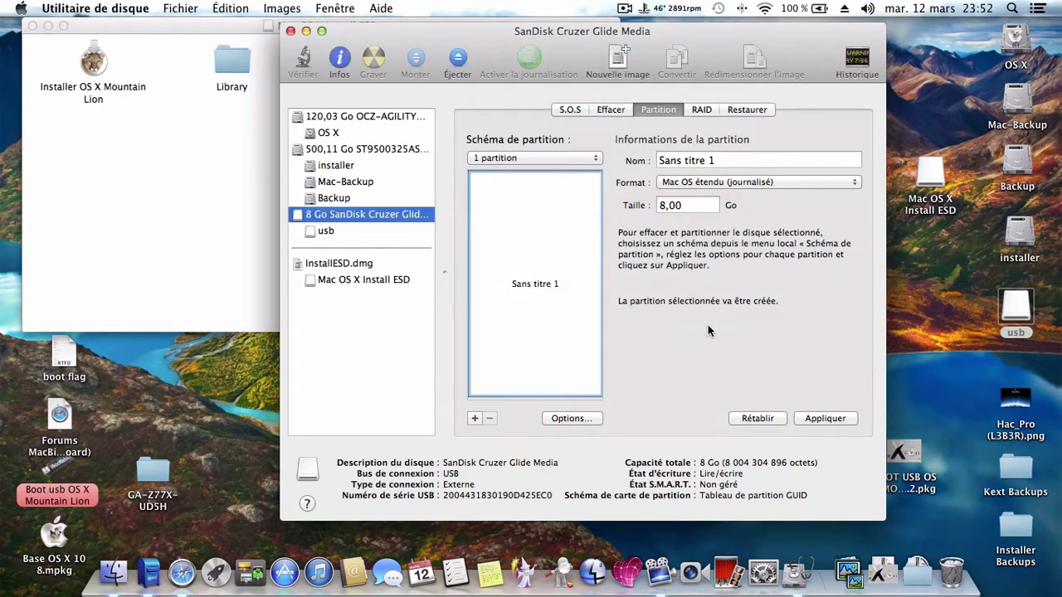
Name the new partition usb, apply and confirm the partitioning, and close Utilitaire de disque.
click(737, 160)
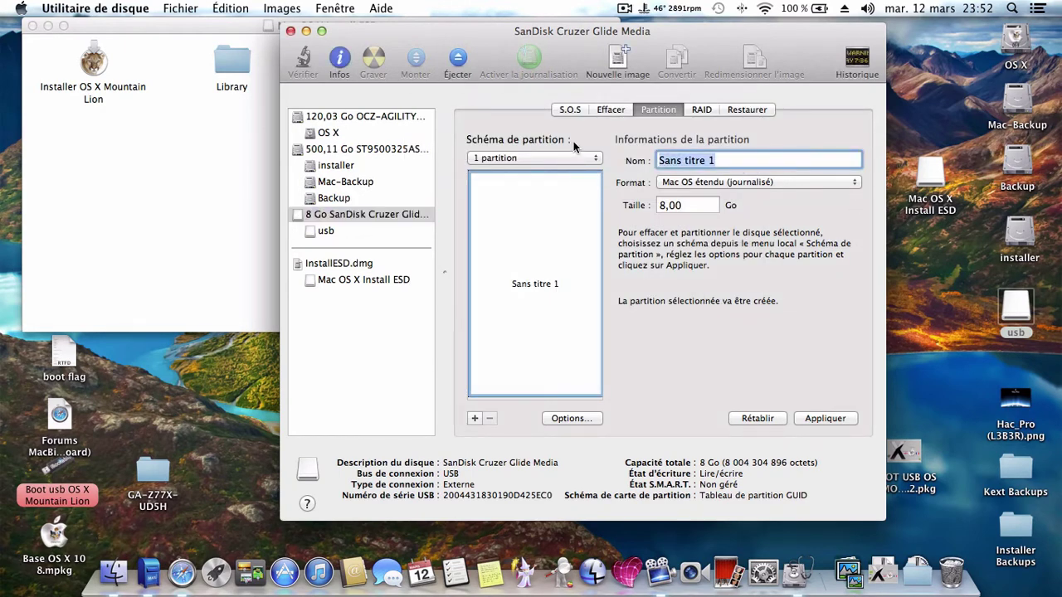
key(BackSpace)
text(us)
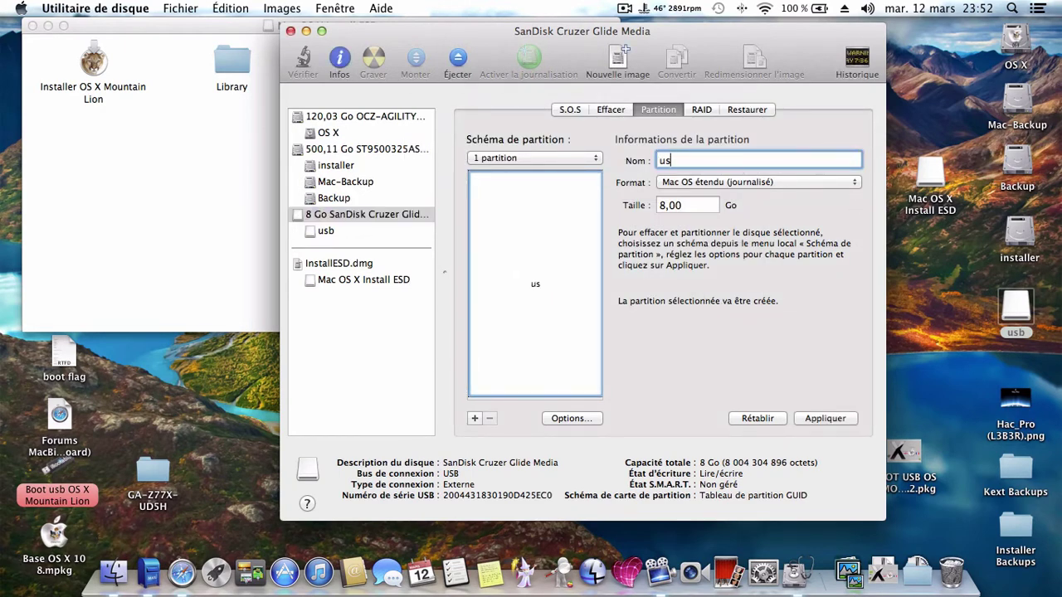
text(b)
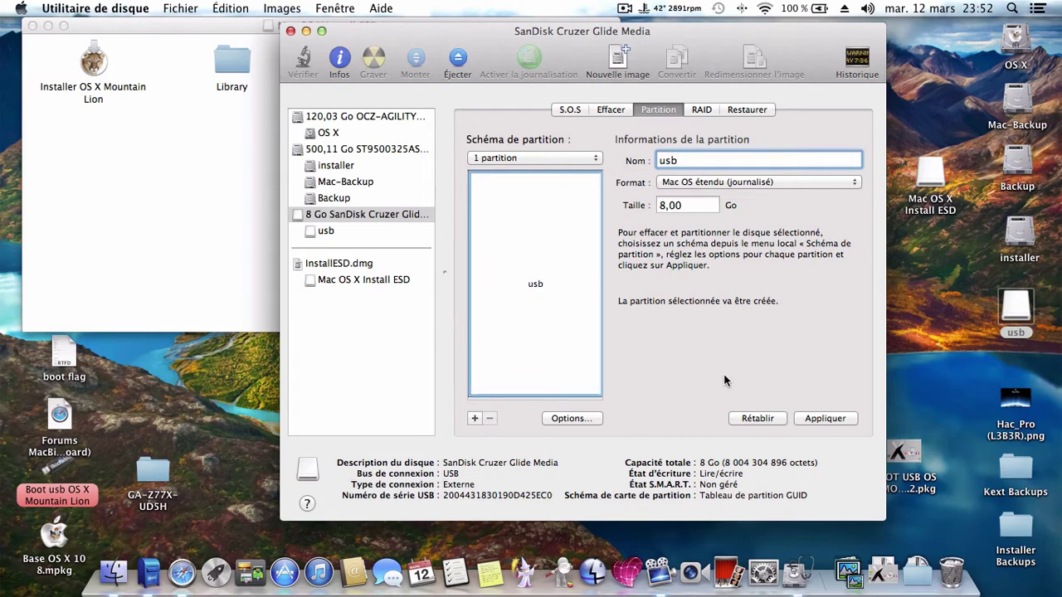
click(823, 418)
click(685, 240)
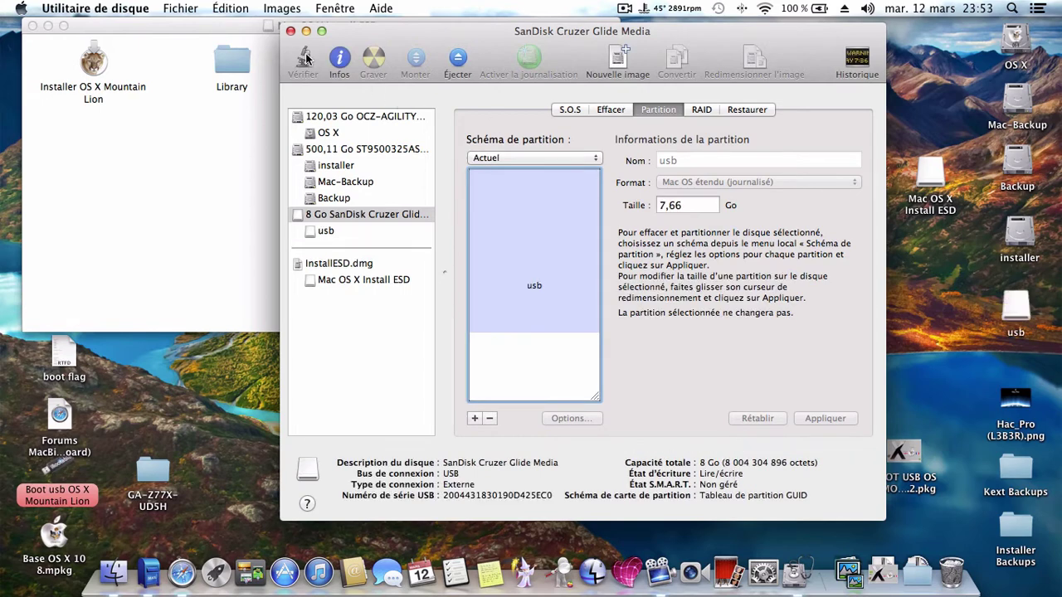
click(290, 32)
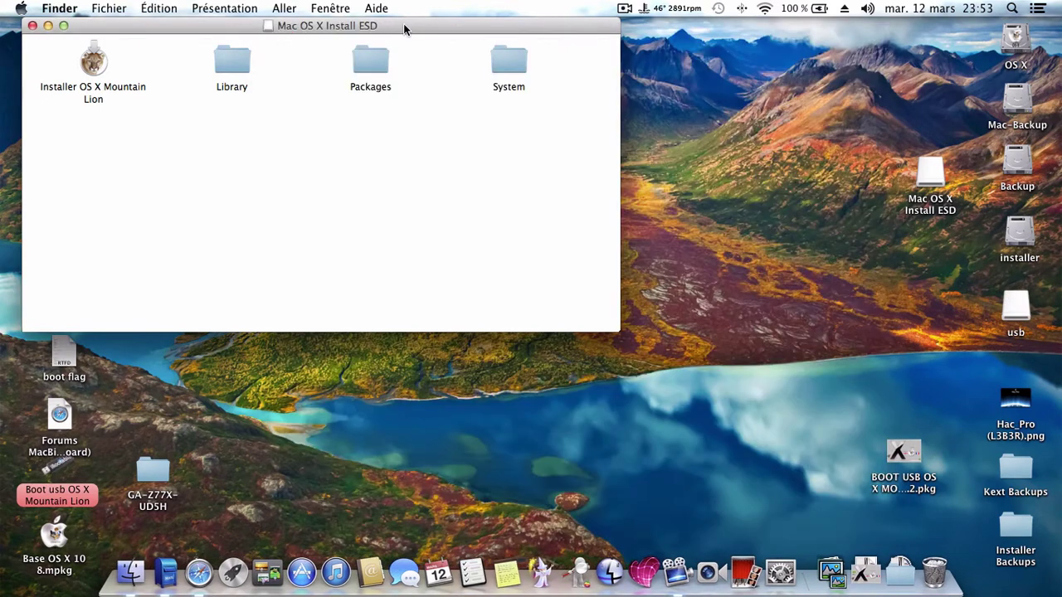
Launch the BOOT USB OS X MOUNTAIN LION 10.8.2 package installer from the desktop and continue past its introduction.
drag(405, 28, 388, 29)
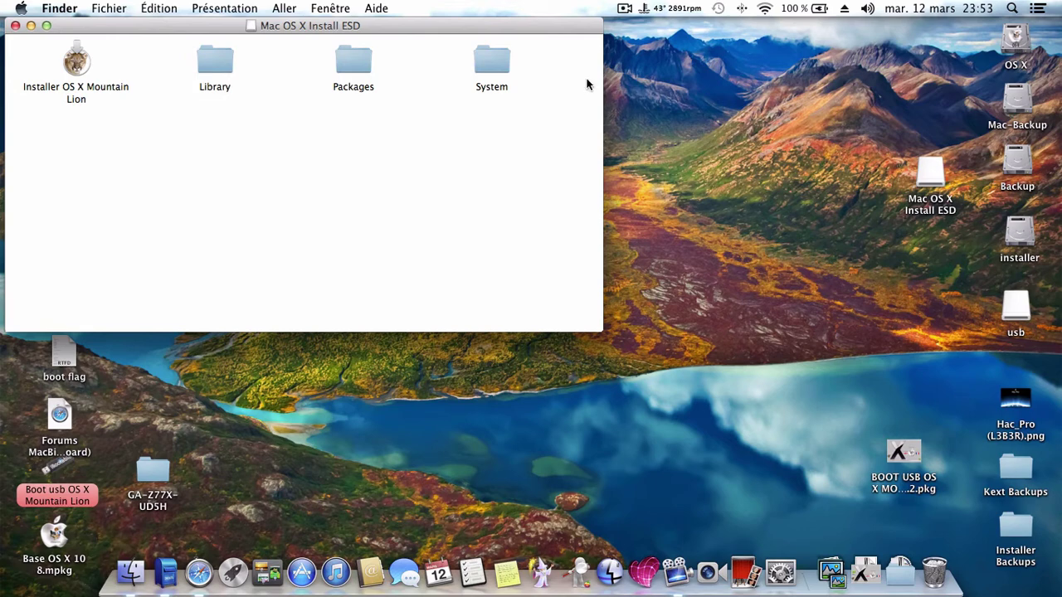
drag(410, 24, 411, 29)
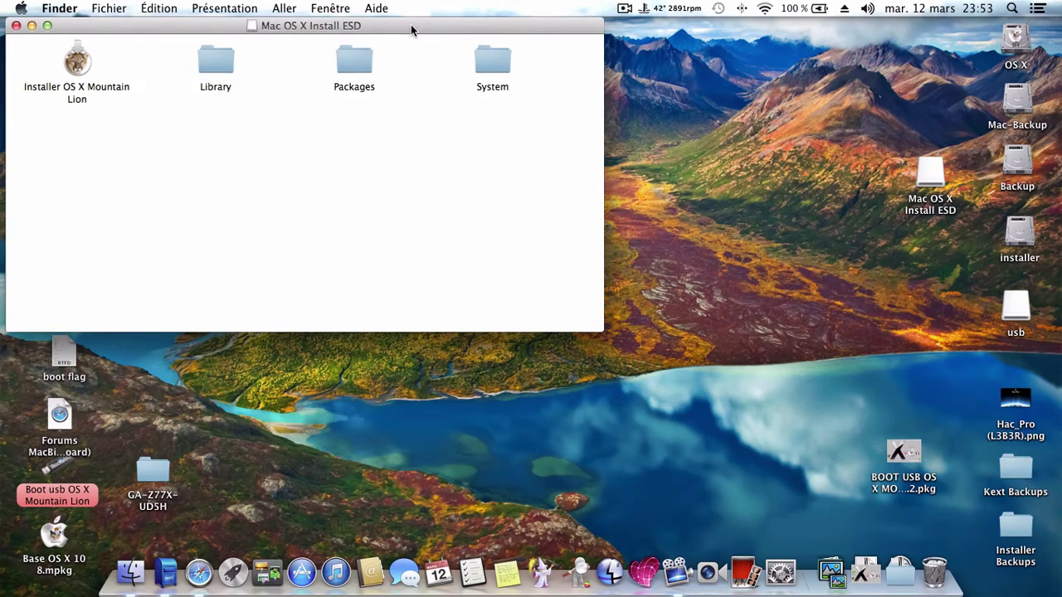
double_click(910, 452)
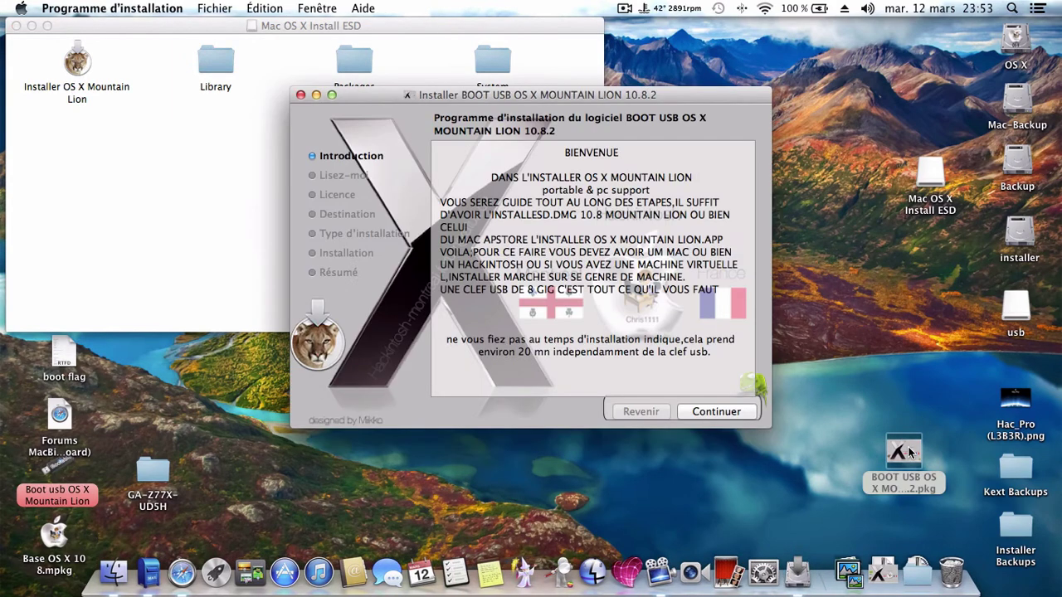
drag(663, 93, 659, 134)
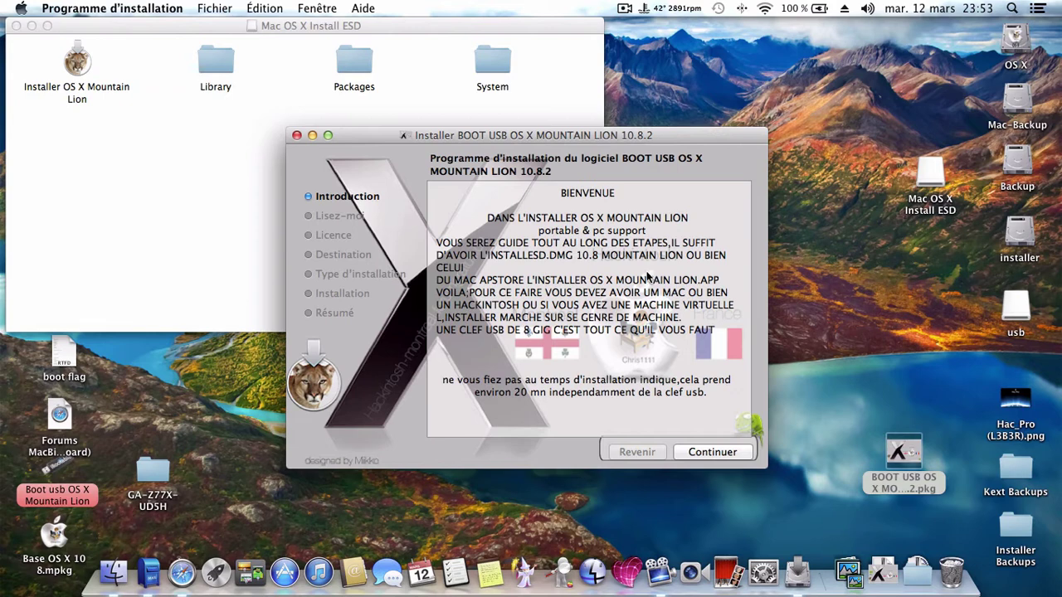
drag(679, 135, 685, 144)
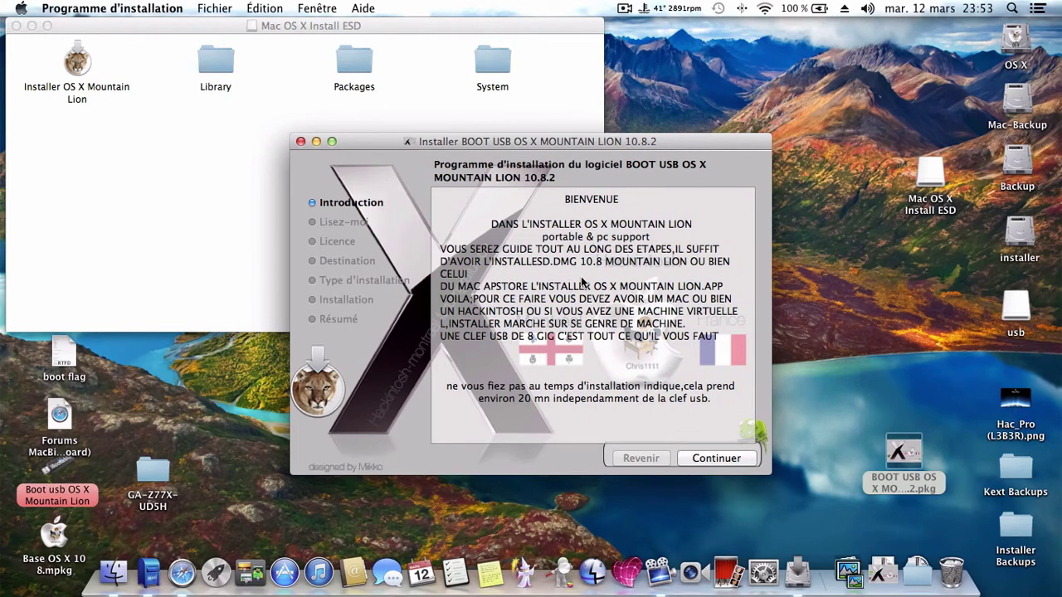
click(731, 458)
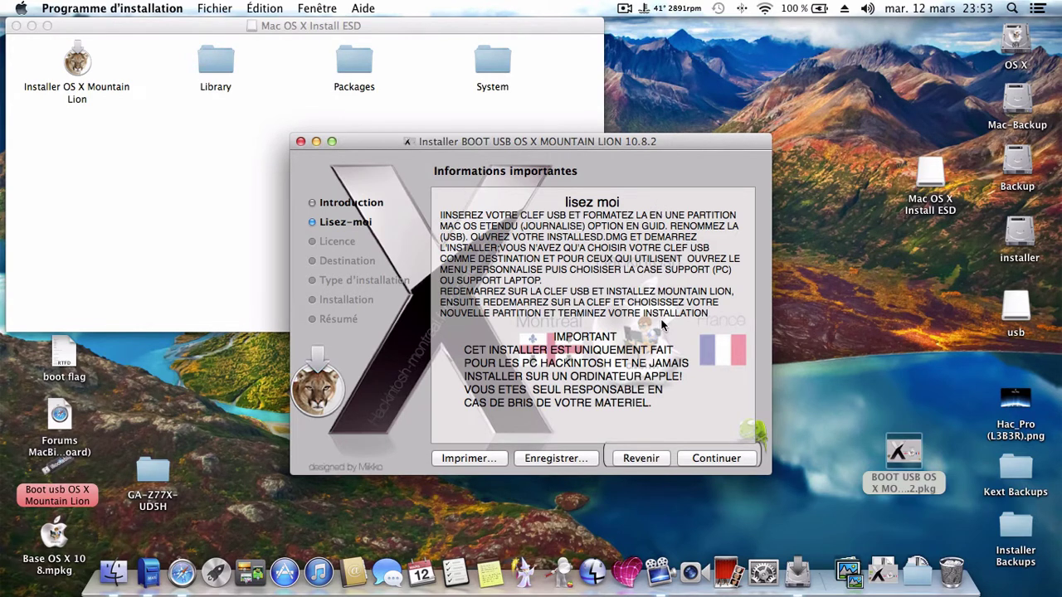
Continue past the Lisez-moi page and read the Contrat de licence text through to its end.
click(730, 458)
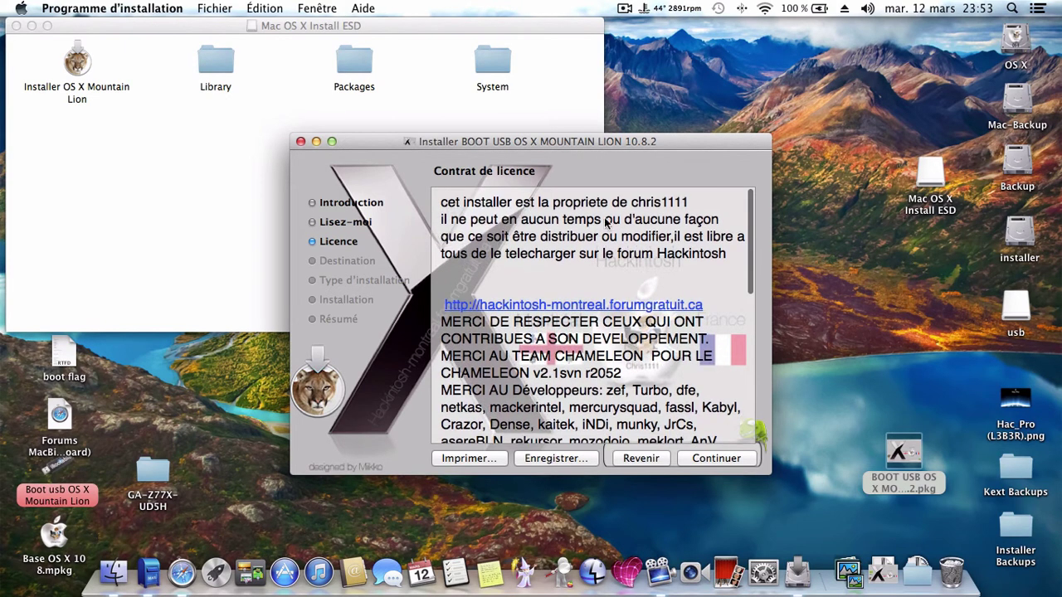
scroll(558, 295, down, 5)
scroll(558, 295, up, 3)
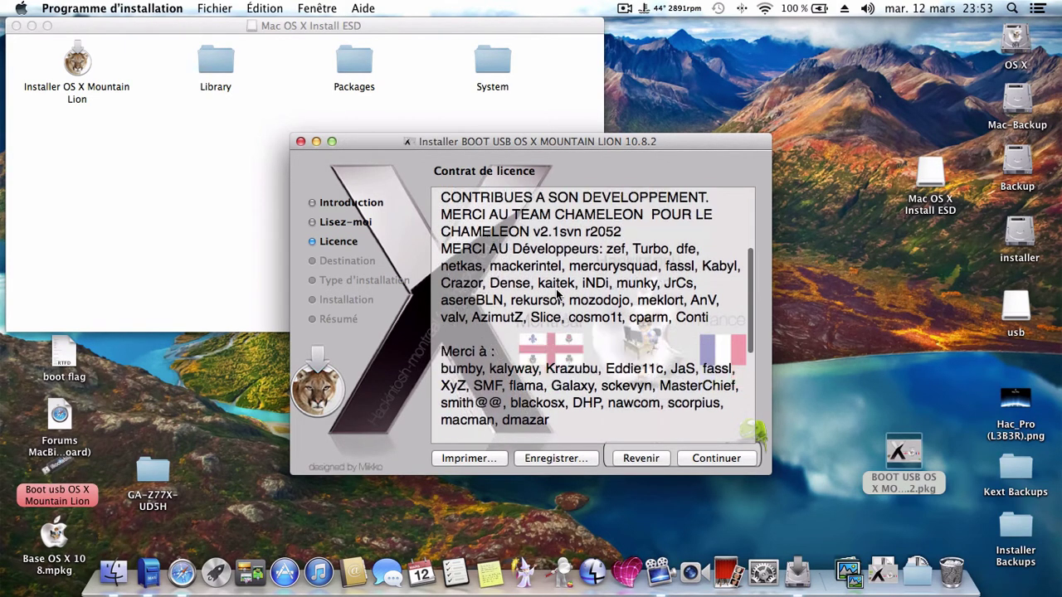
scroll(558, 294, down, 3)
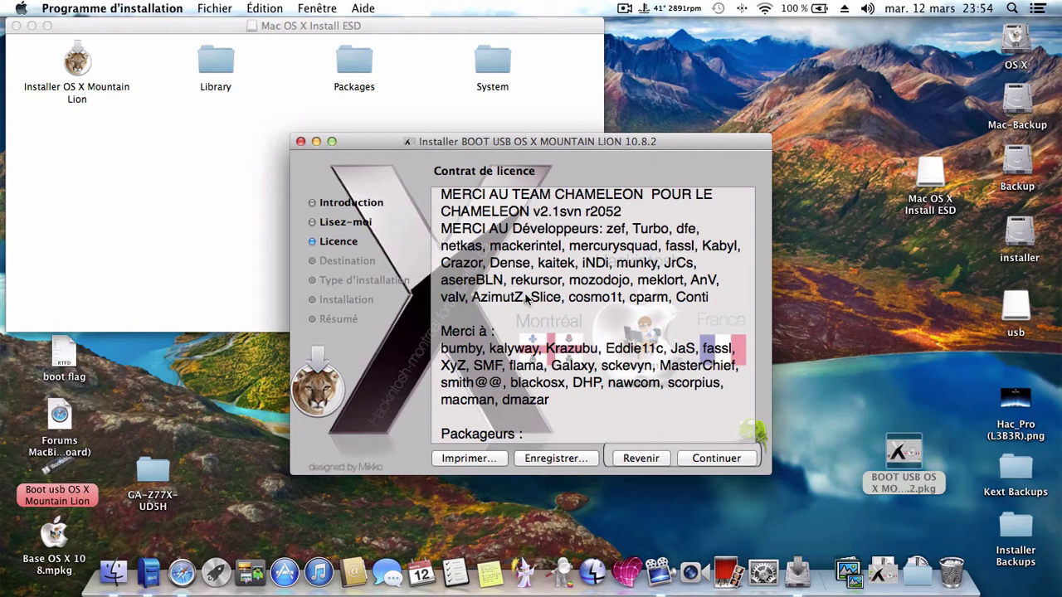
scroll(525, 299, down, 2)
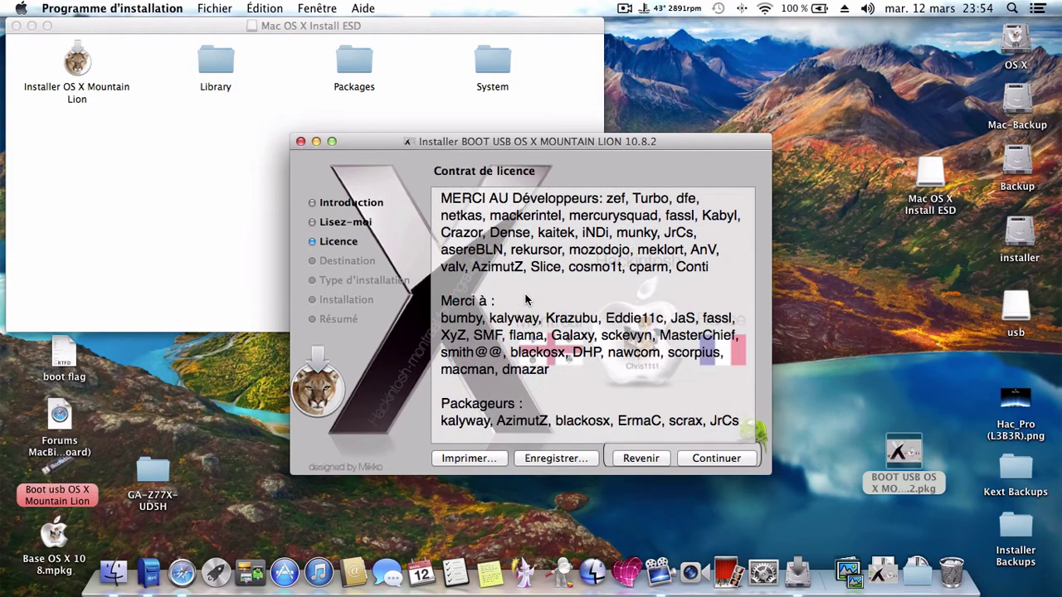
scroll(525, 300, down, 3)
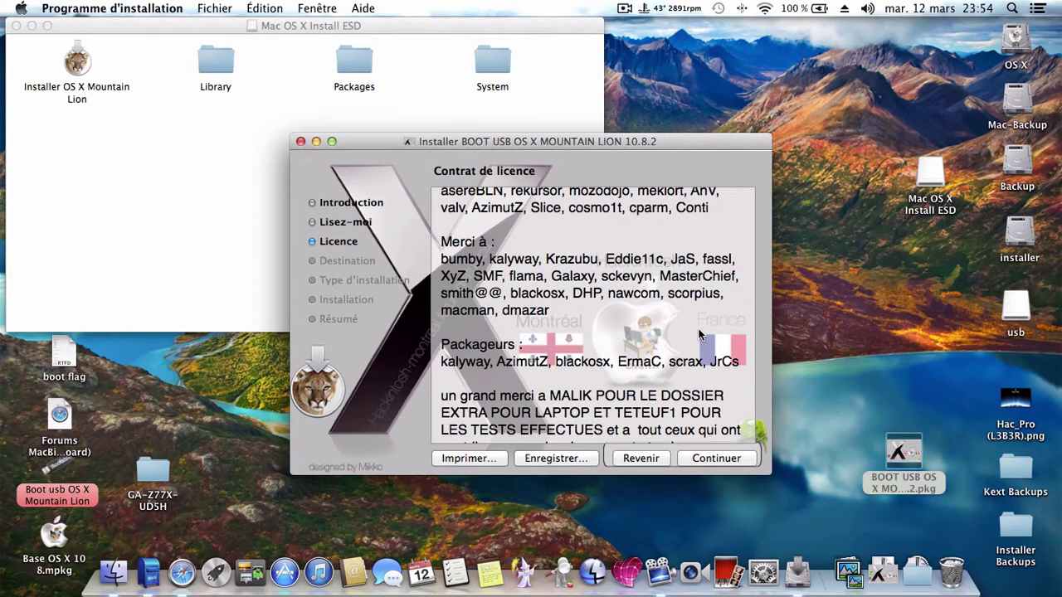
scroll(699, 334, down, 5)
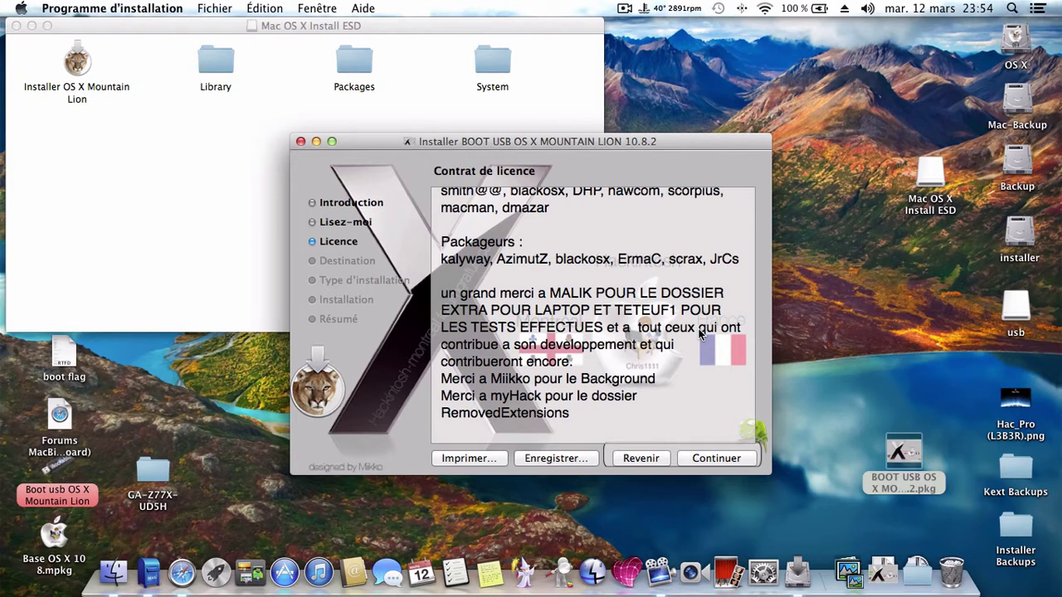
scroll(700, 334, down, 2)
drag(694, 142, 707, 135)
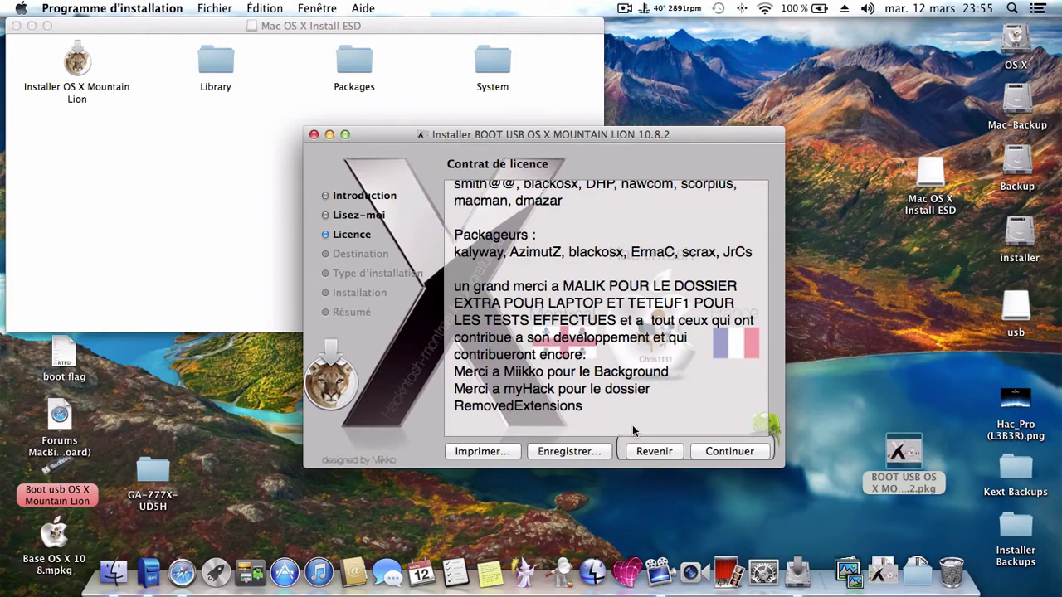
scroll(636, 433, up, 2)
scroll(635, 433, down, 3)
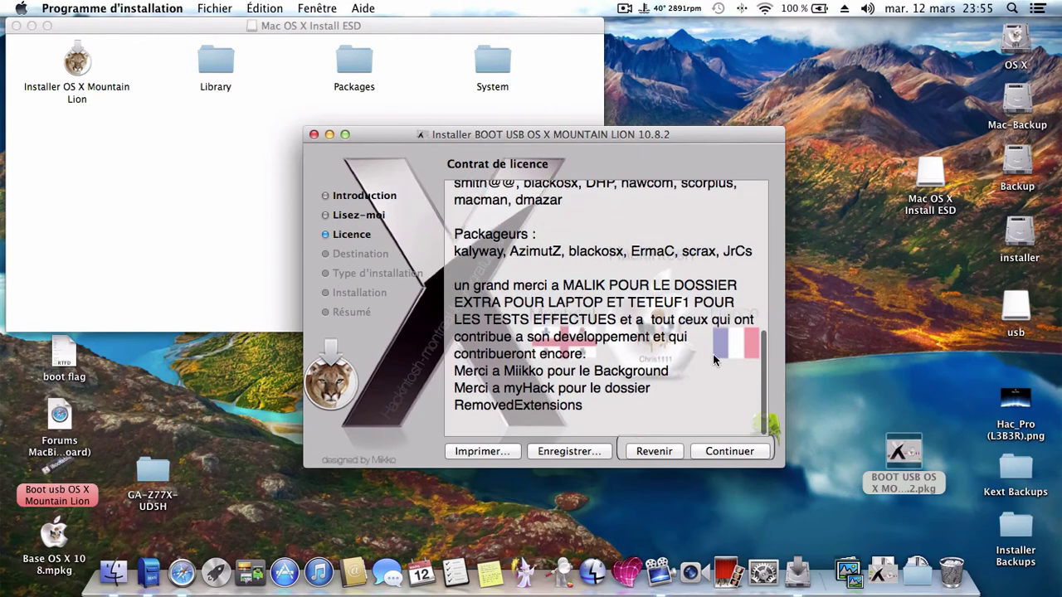
Accept the licence agreement and change the installation destination to the usb volume.
click(726, 453)
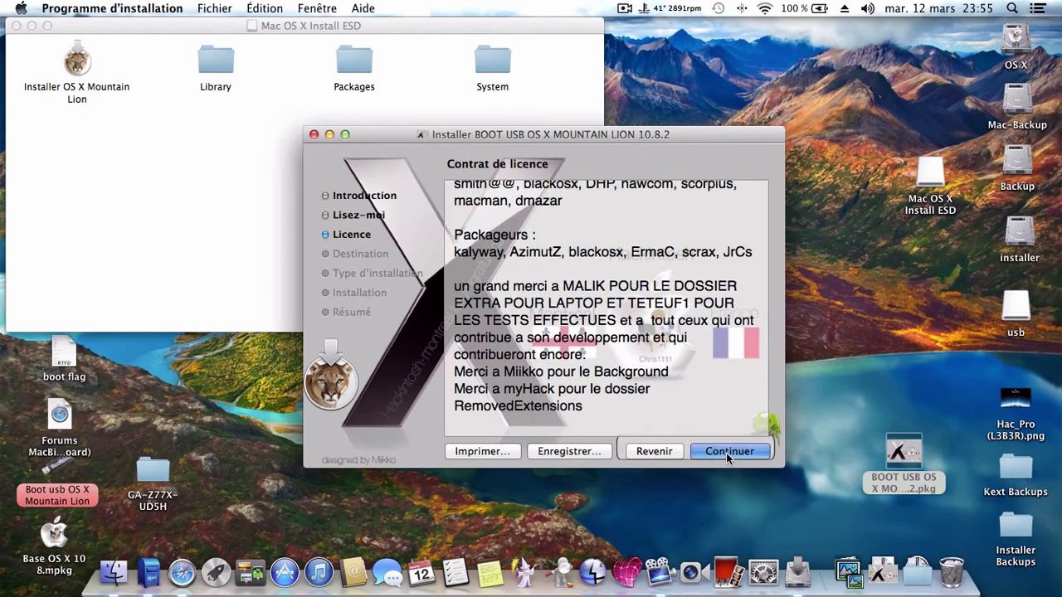
key(Return)
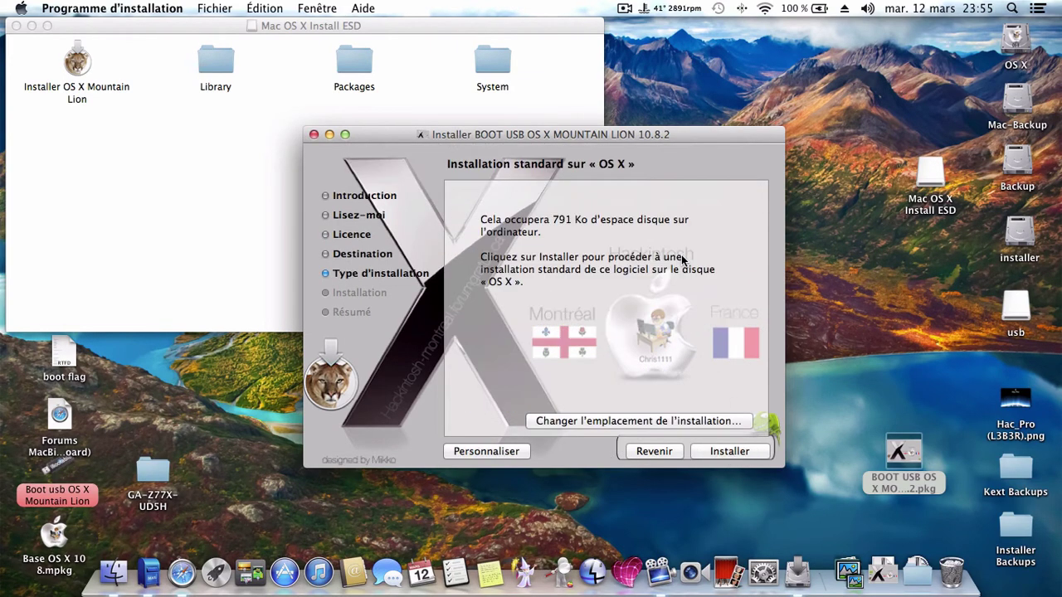
click(665, 412)
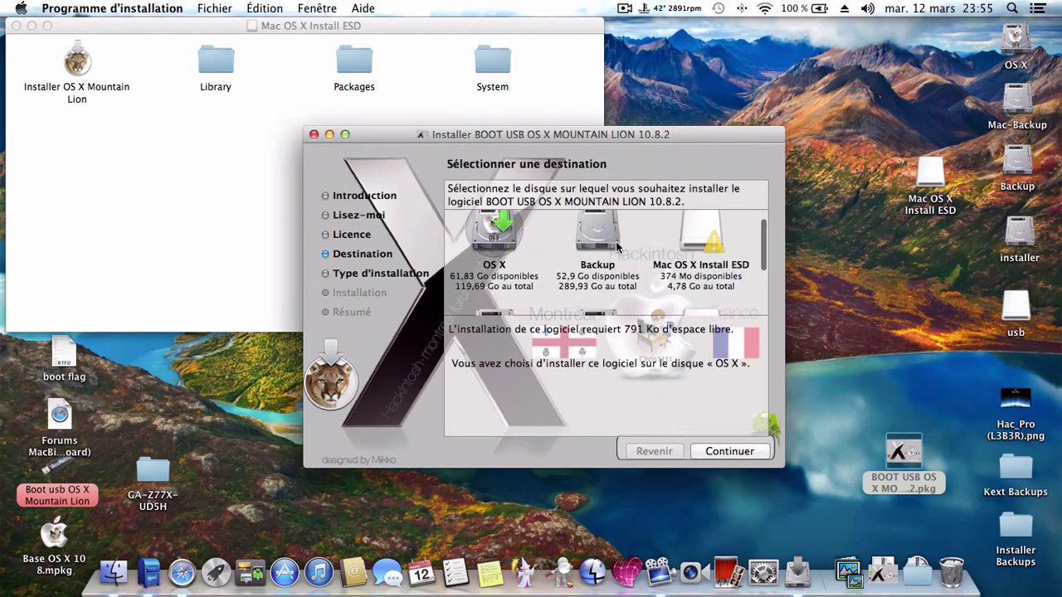
scroll(665, 255, down, 2)
click(690, 253)
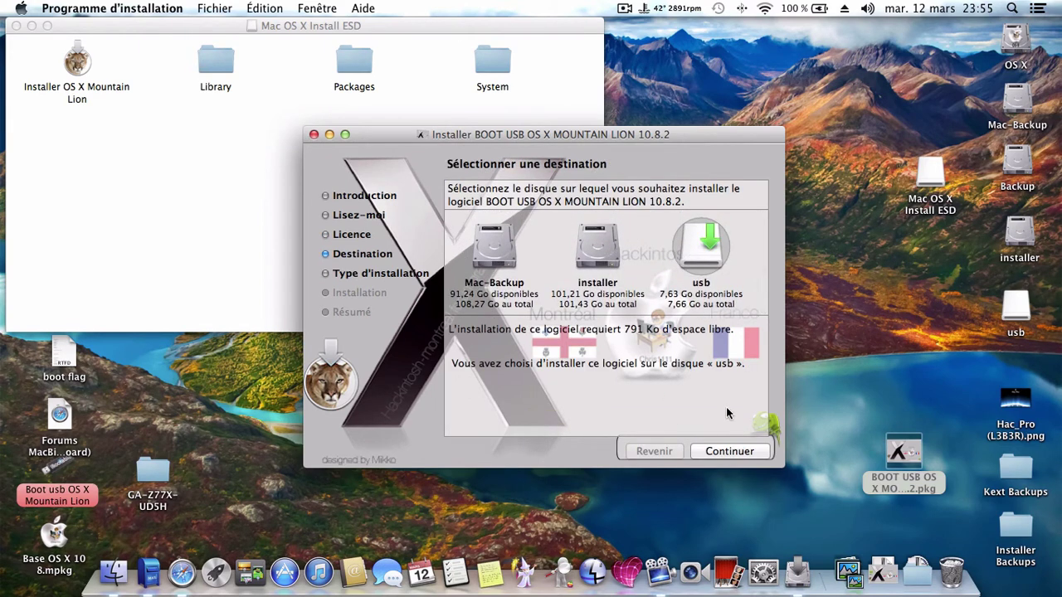
click(736, 452)
Customise the installation on usb so that Support-LAPTOP is included and Support-PC is left out.
click(514, 451)
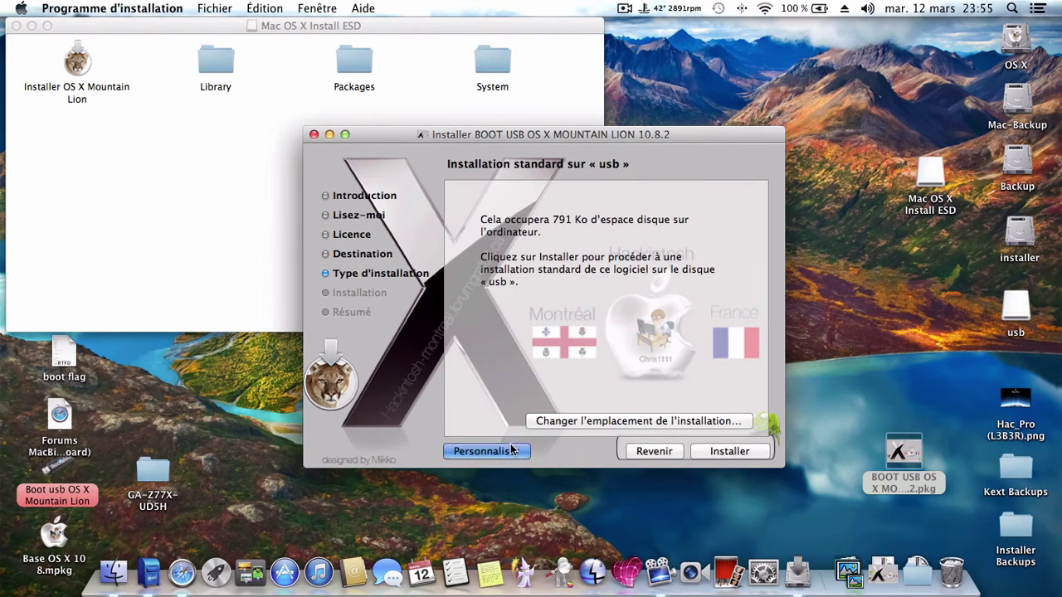
click(454, 202)
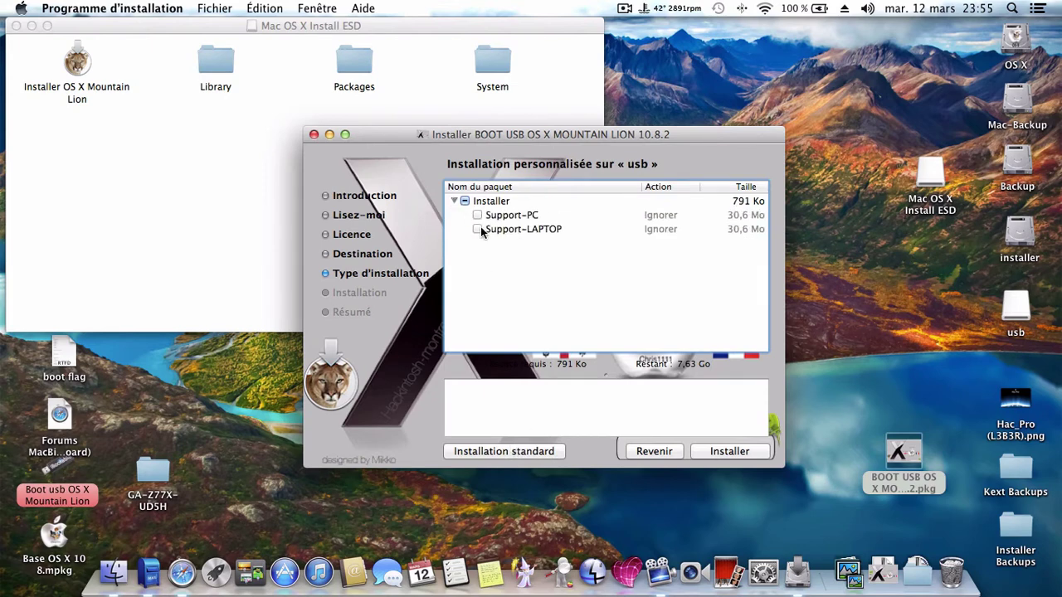
click(478, 229)
click(477, 215)
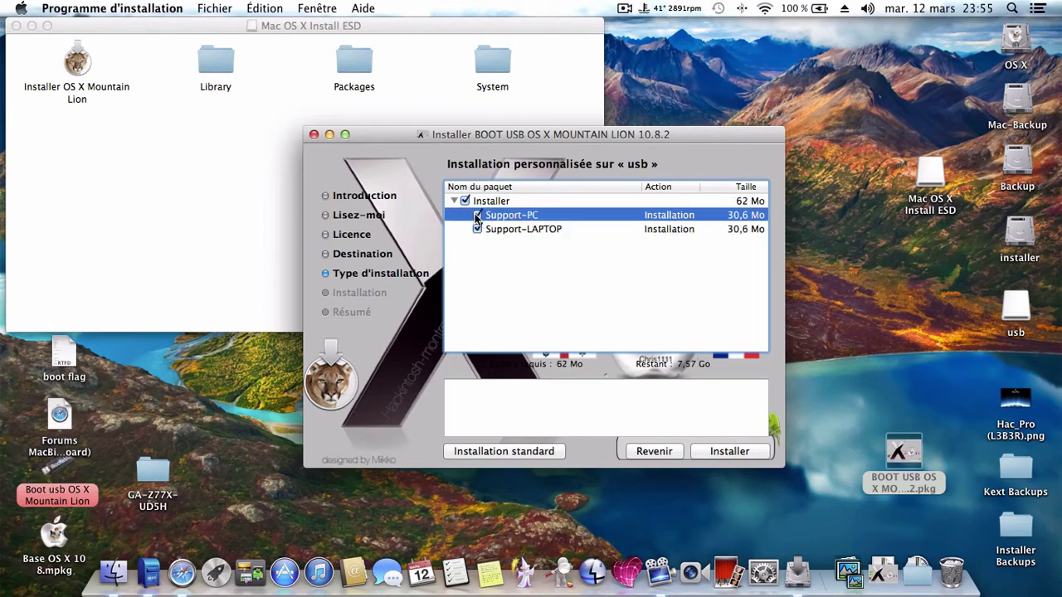
click(477, 229)
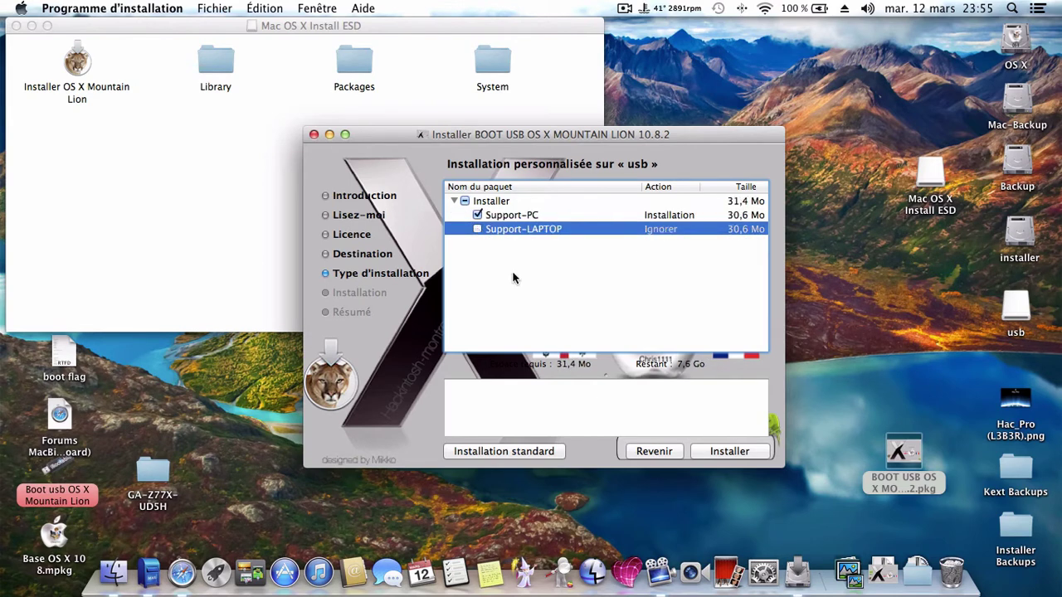
click(477, 215)
click(478, 229)
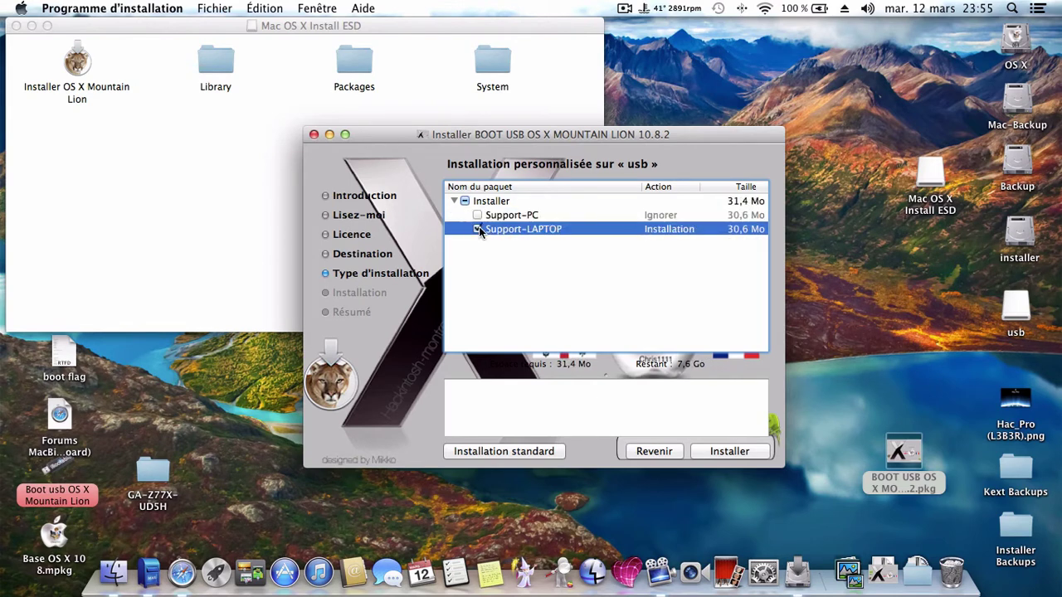
Start the installation on usb and authorise it with the administrator account password.
click(729, 451)
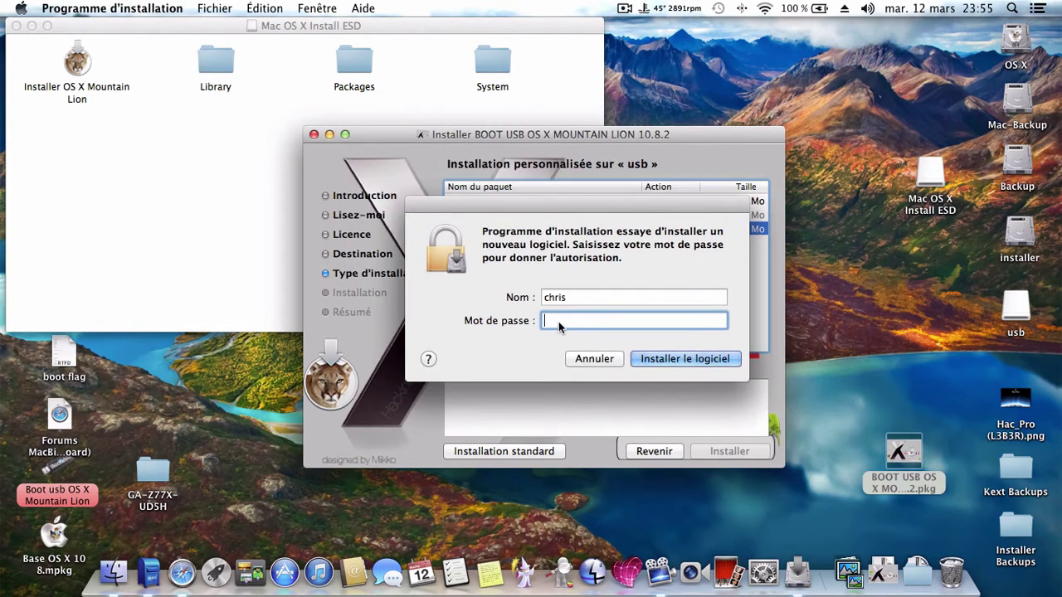
text(•••••••)
key(Return)
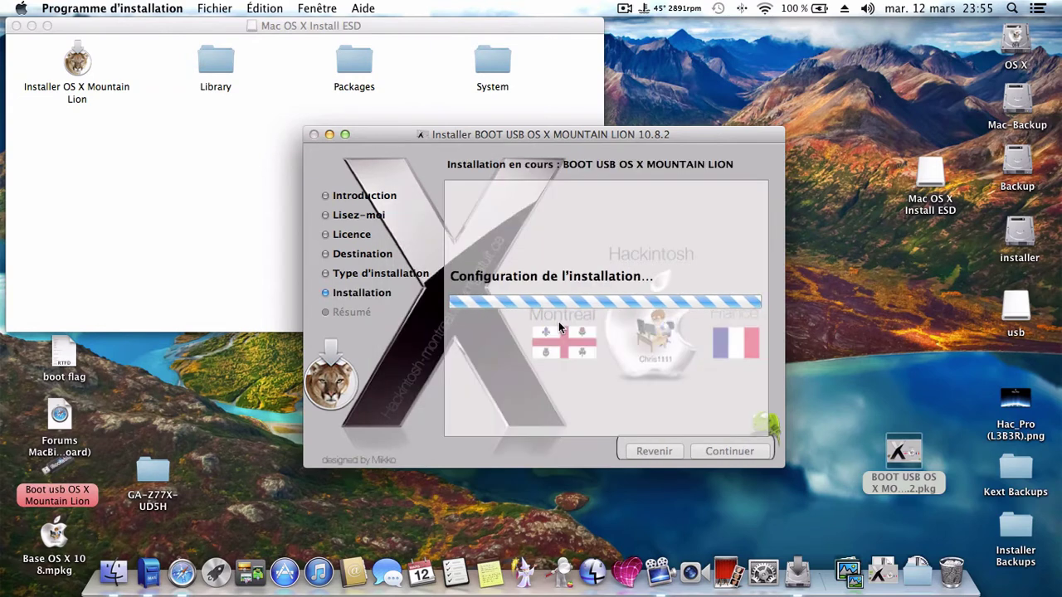
Open the usb drive from the desktop and arrange its window beside the running installer to follow the file copying.
drag(702, 133, 732, 149)
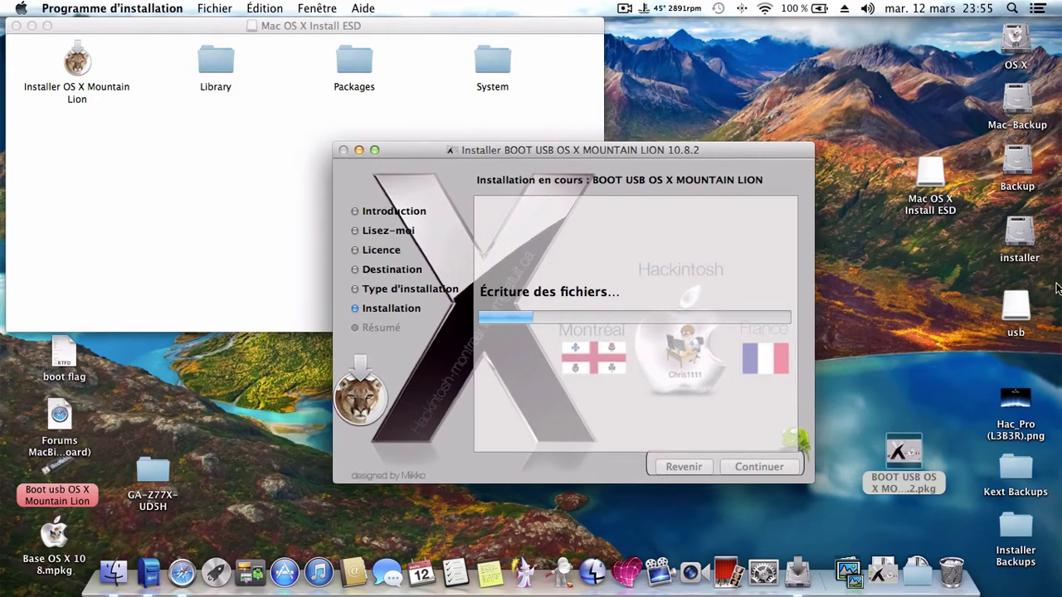
double_click(1017, 309)
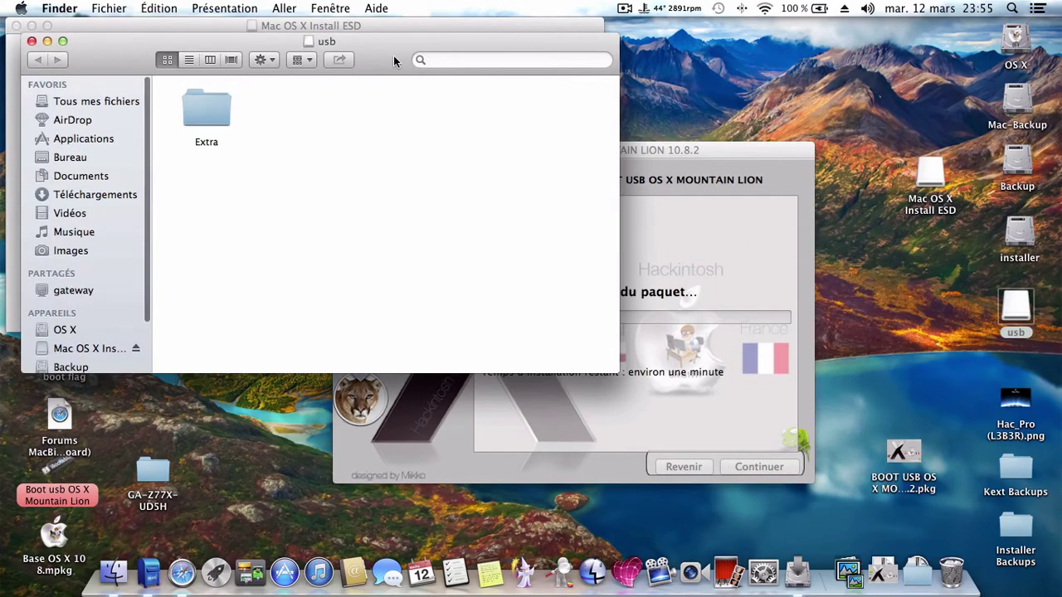
drag(393, 56, 393, 222)
drag(709, 154, 915, 40)
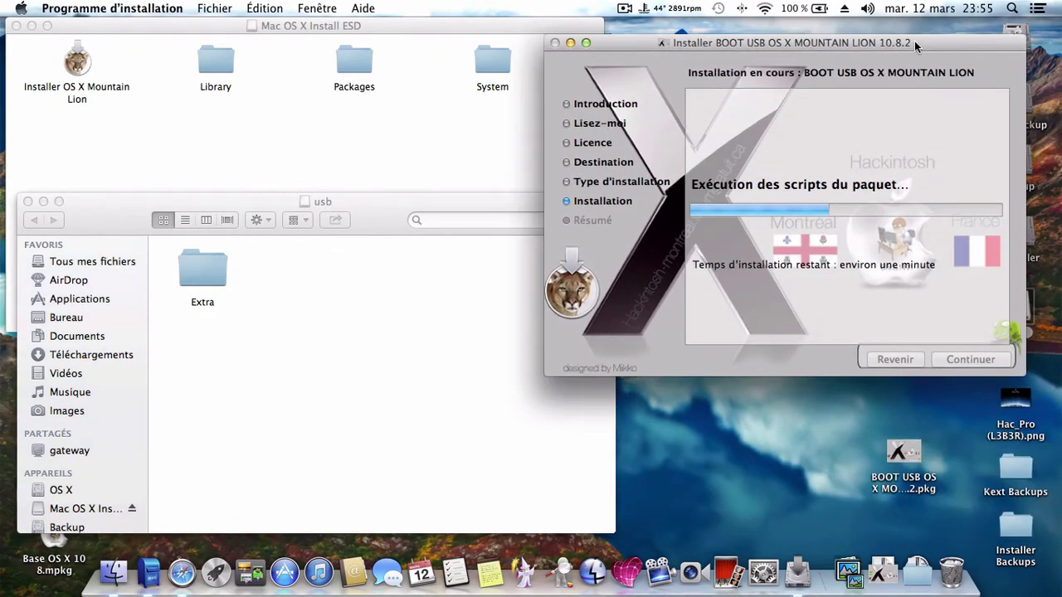
drag(368, 209, 352, 174)
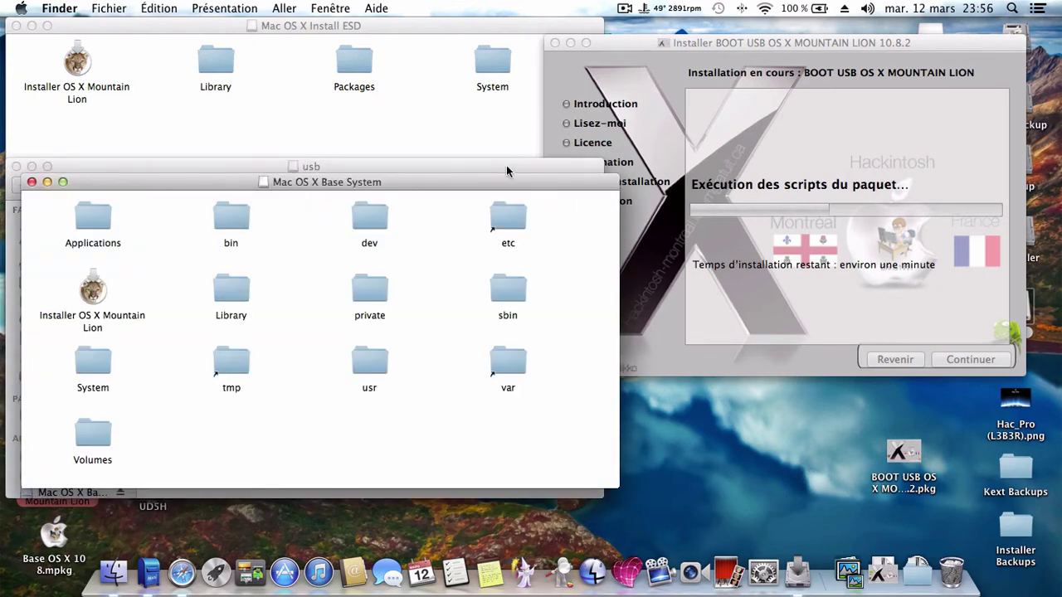
drag(403, 180, 405, 166)
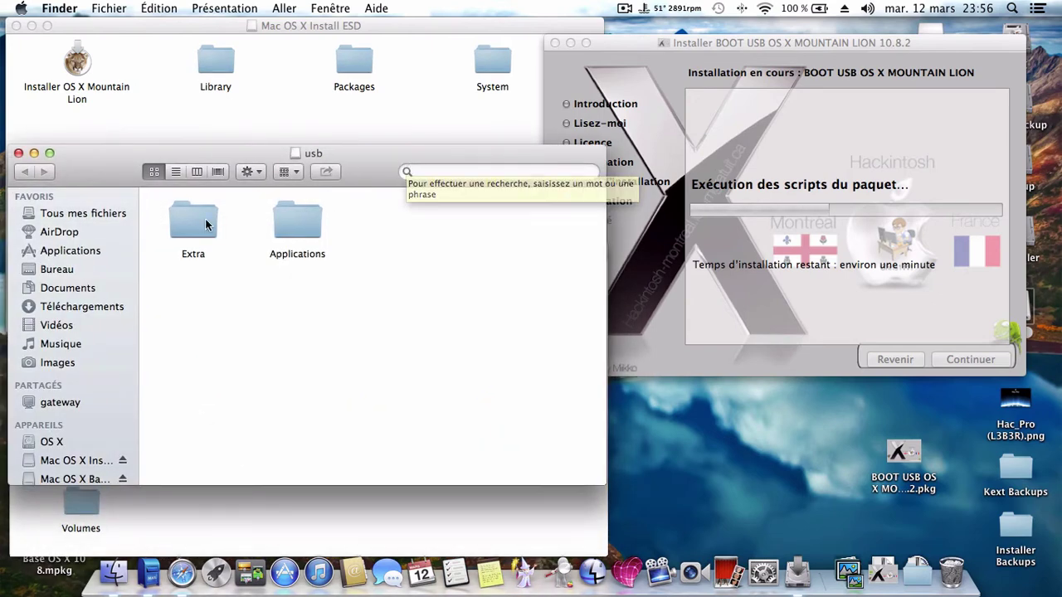
click(625, 9)
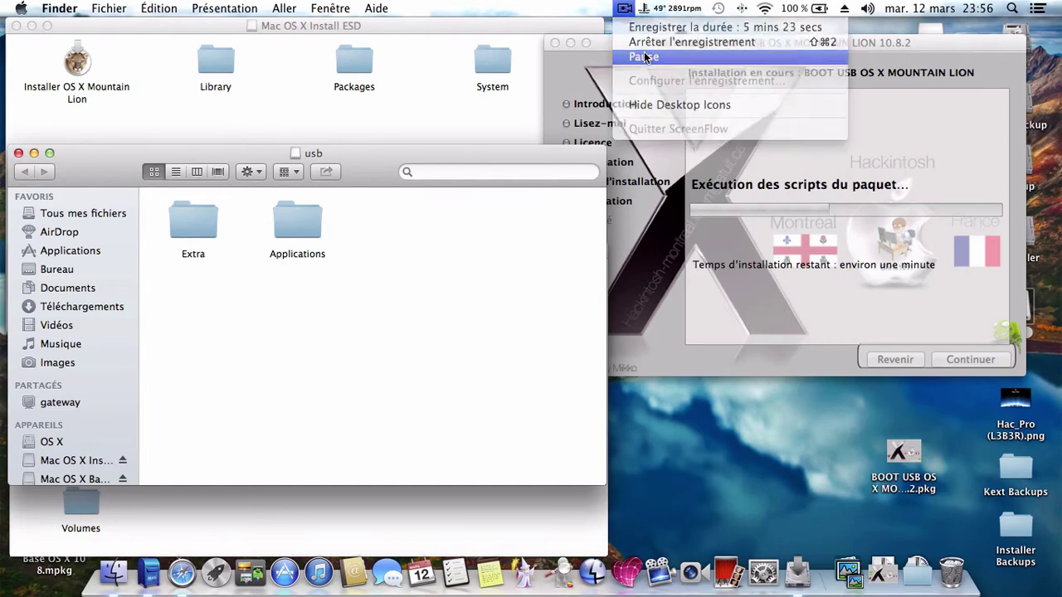
click(644, 56)
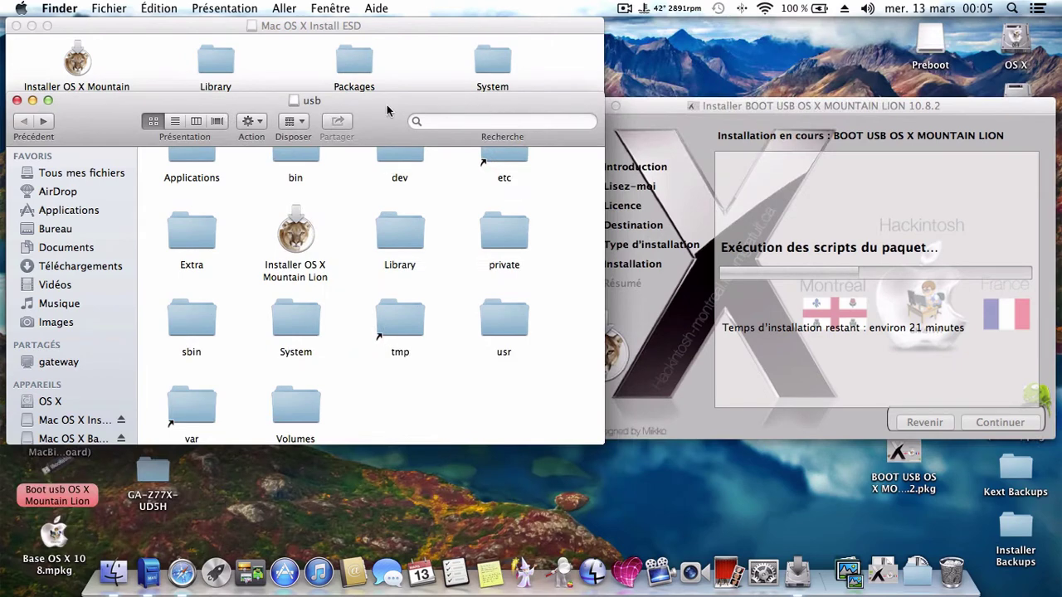
Check the files copied onto the usb drive and close the BOOT USB OS X MOUNTAIN LION 10.8.2 installer once it finishes.
drag(386, 105, 381, 90)
drag(650, 108, 645, 97)
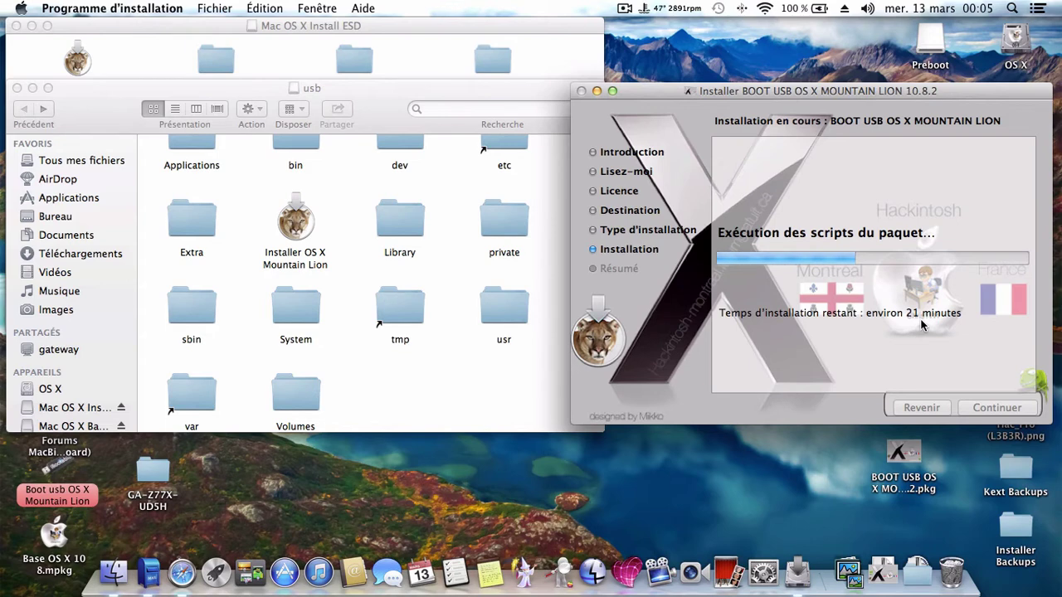
scroll(408, 244, up, 2)
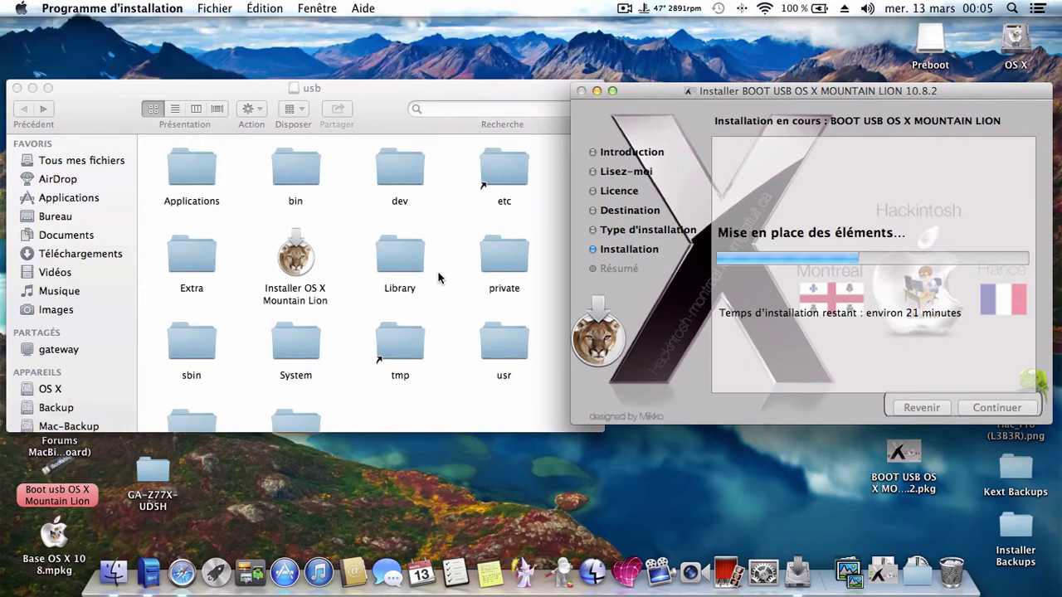
scroll(439, 278, down, 1)
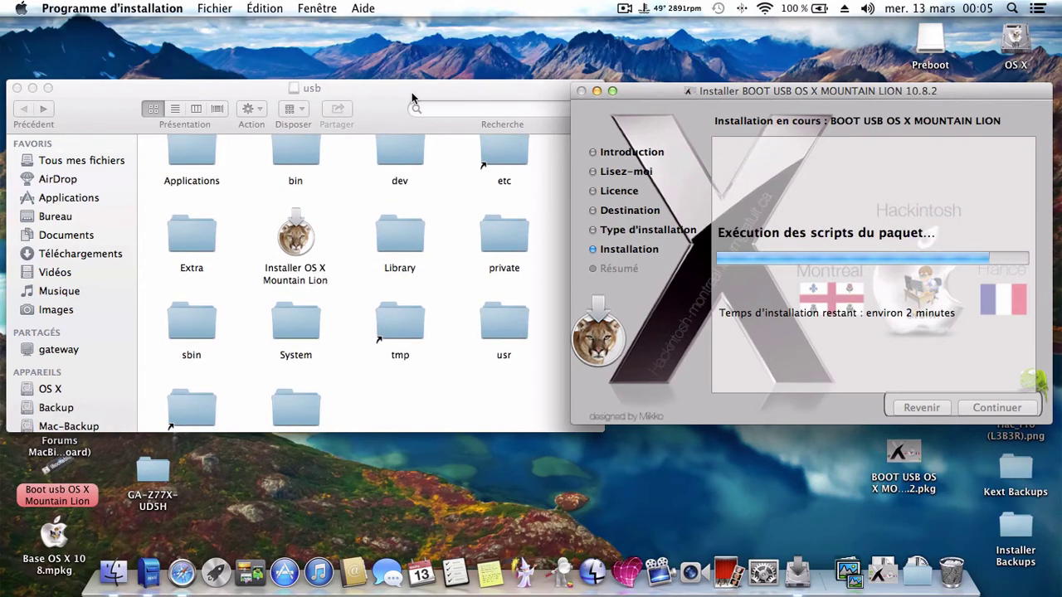
drag(391, 88, 388, 62)
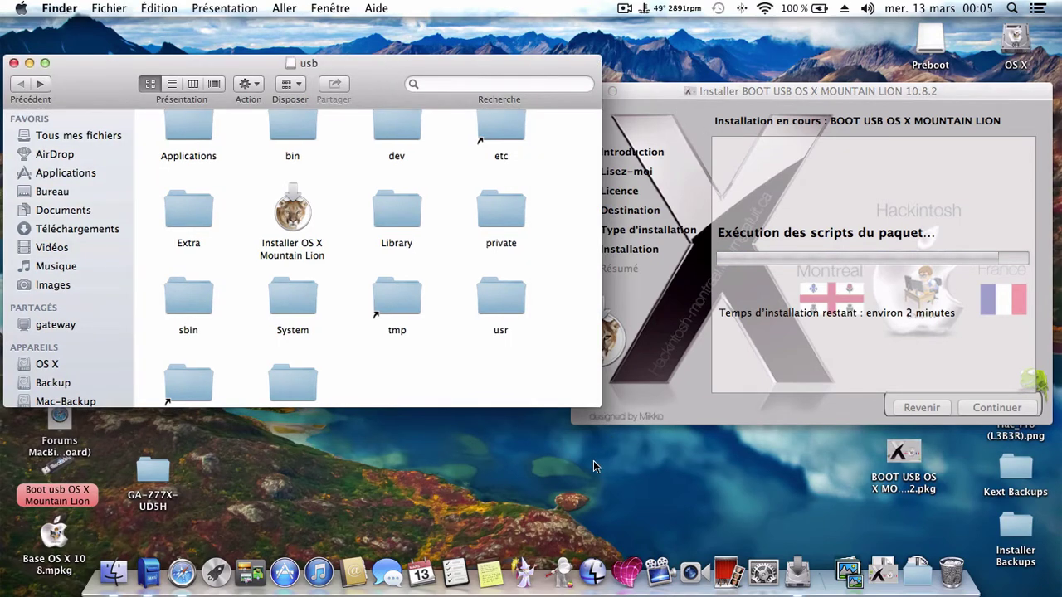
click(831, 348)
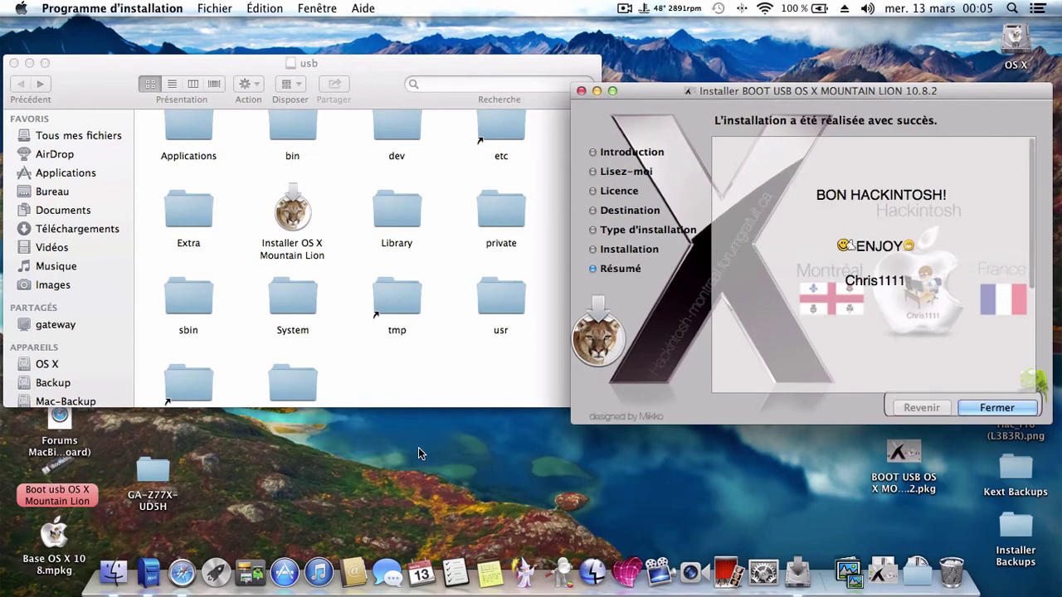
drag(639, 99, 633, 93)
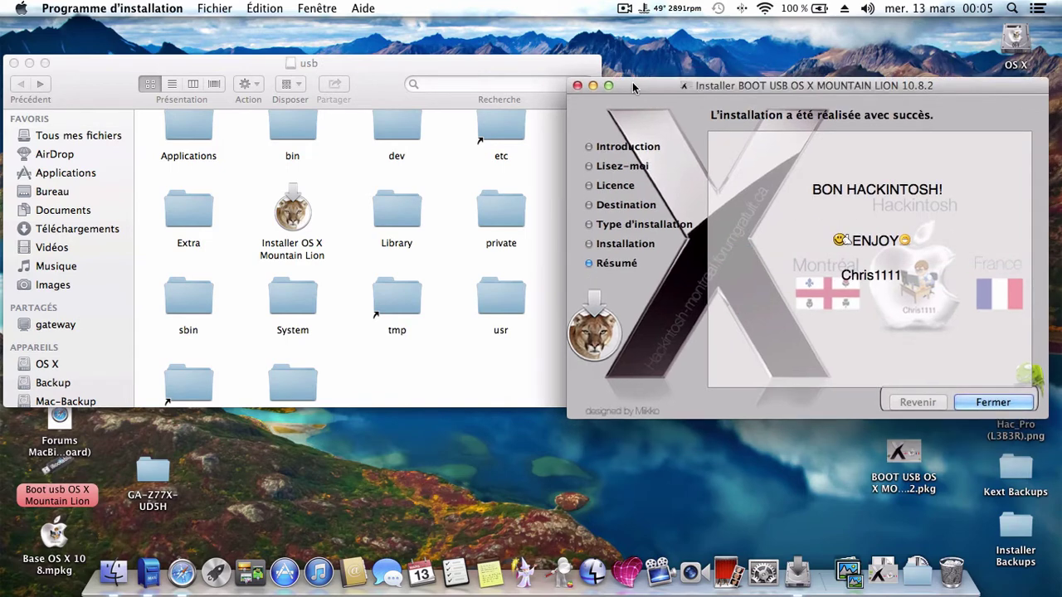
click(990, 401)
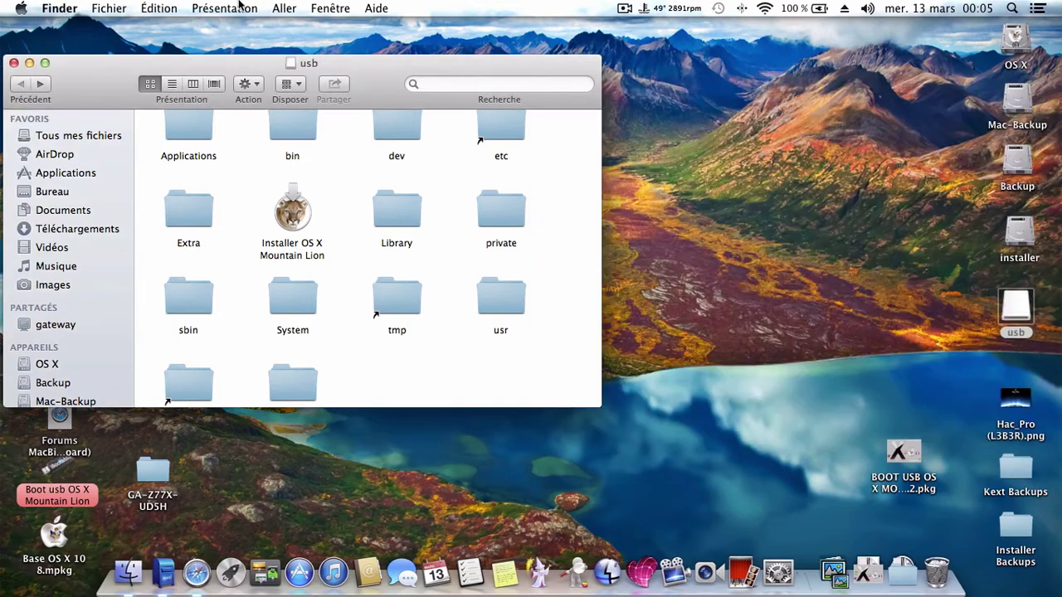
Open the Extra folder on the usb drive to view its contents.
drag(375, 86, 417, 103)
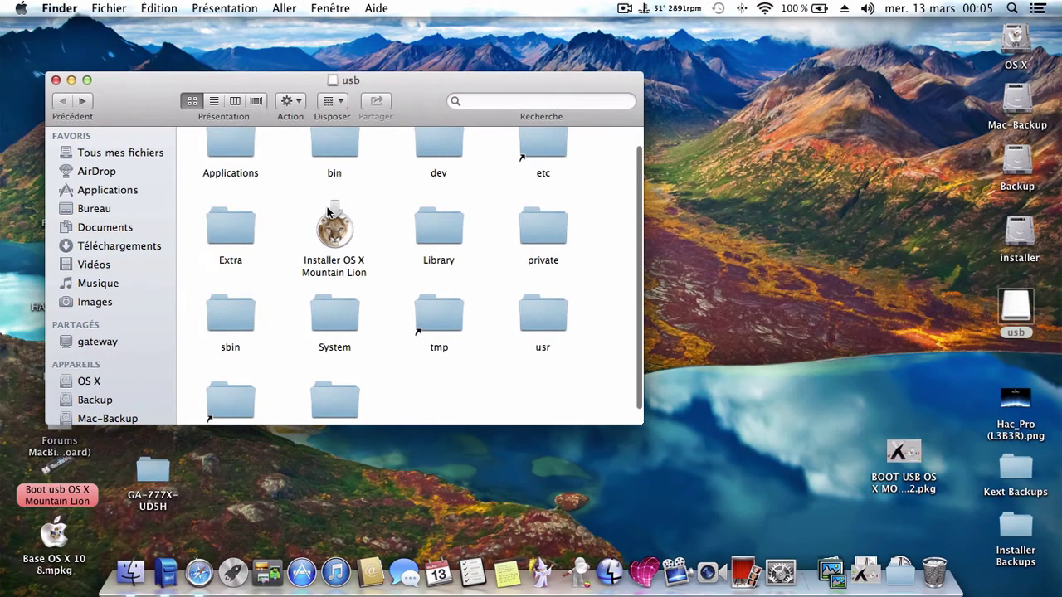
scroll(242, 233, up, 2)
double_click(239, 238)
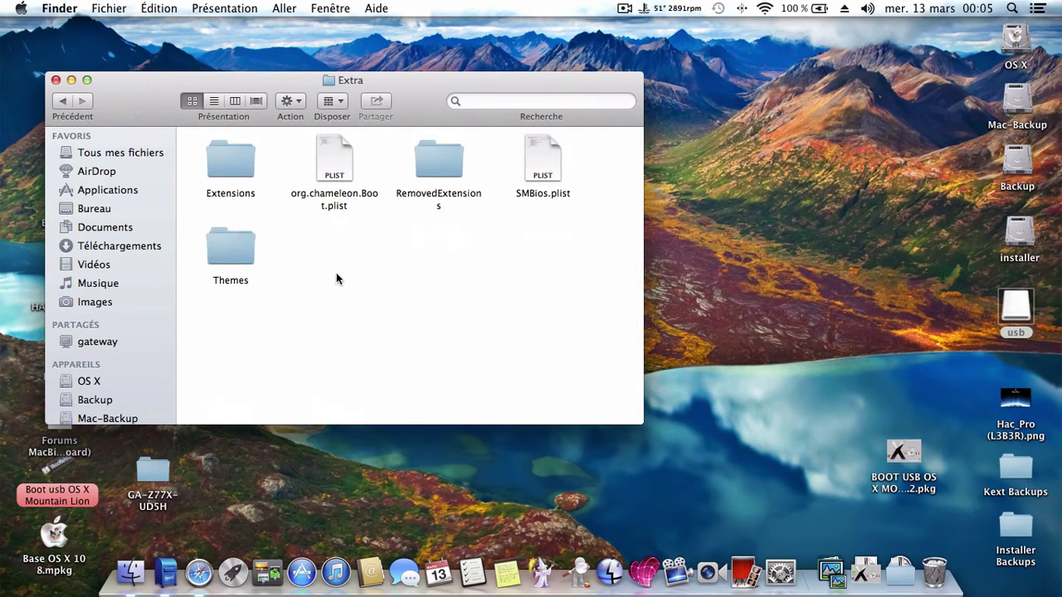
View the kexts in the Extensions folder, and open SMBios.plist with Chameleon Wizard copie before closing that program.
double_click(245, 169)
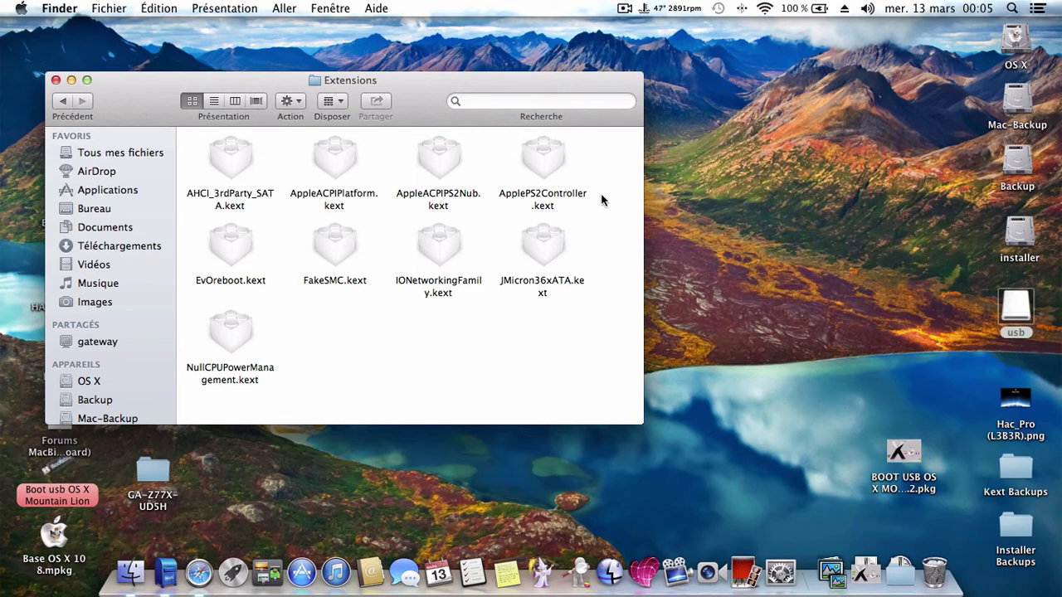
click(68, 101)
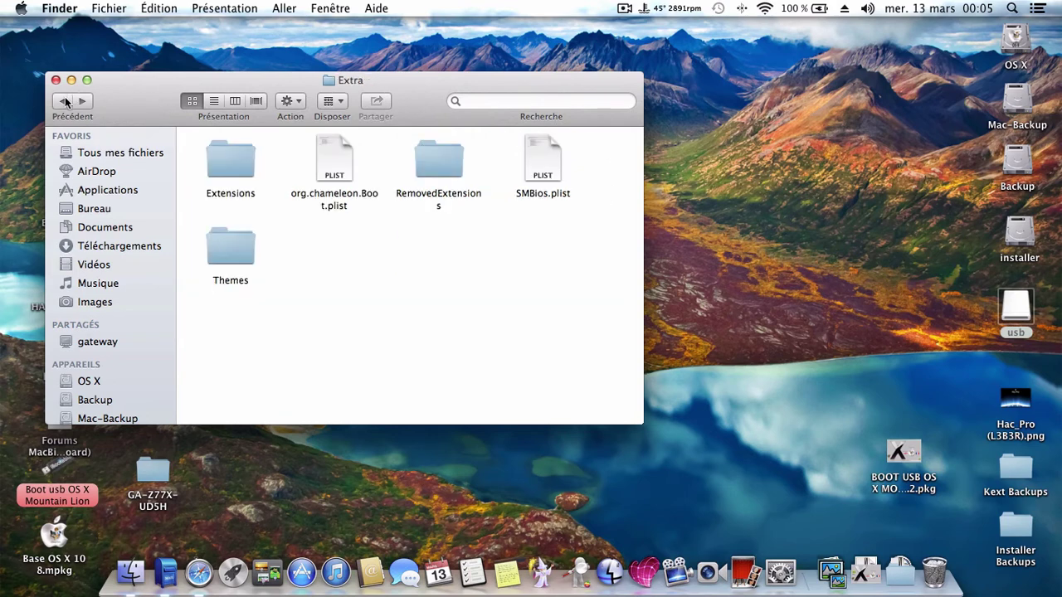
right_click(543, 156)
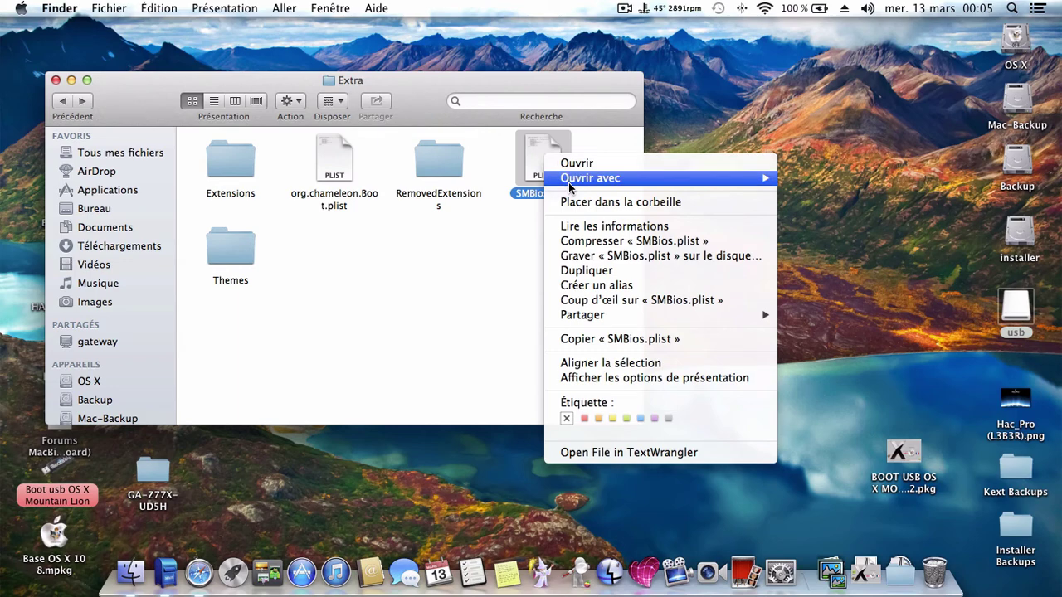
mouse_move(569, 188)
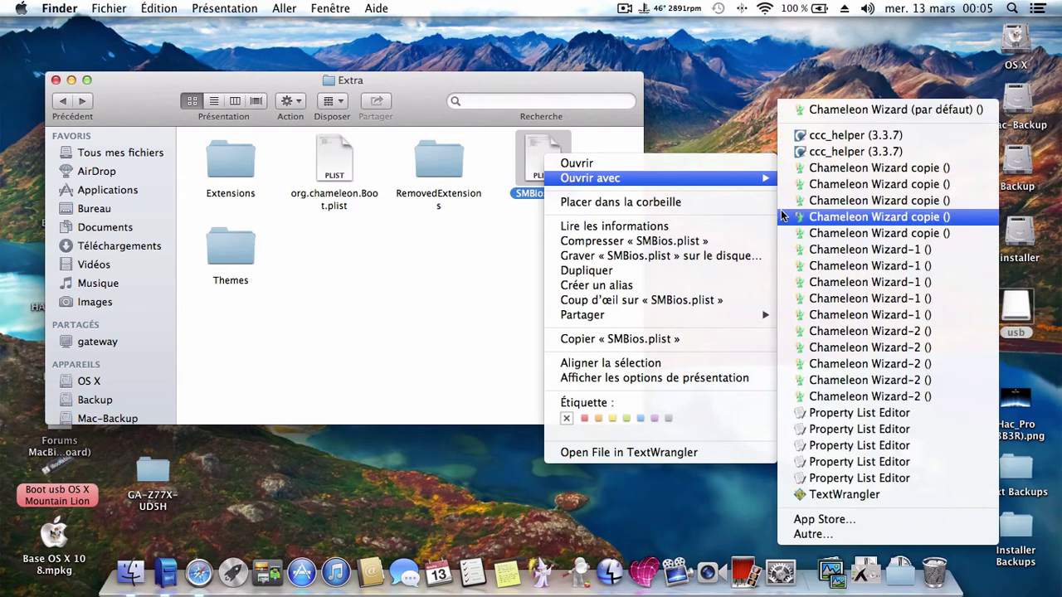
click(802, 199)
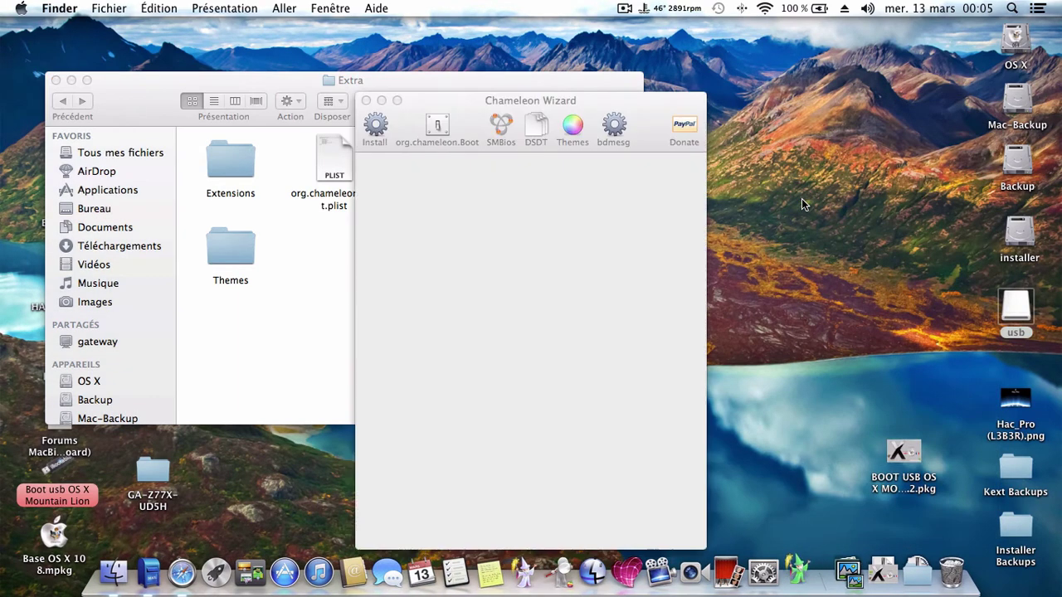
click(365, 101)
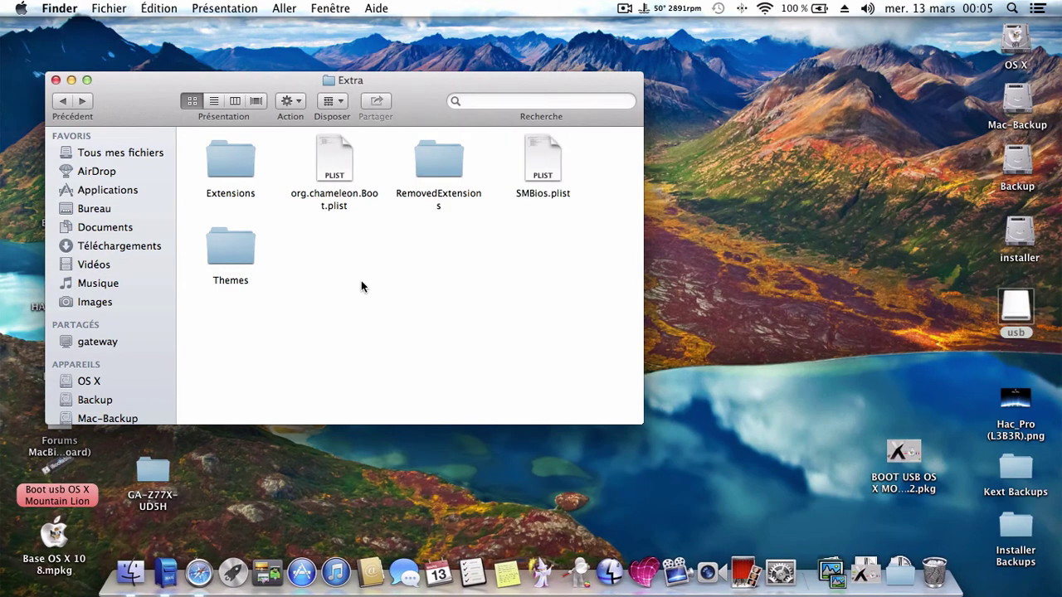
Preview background.png and boot.png in the Default folder of Themes, and return to the usb drive's root.
double_click(223, 255)
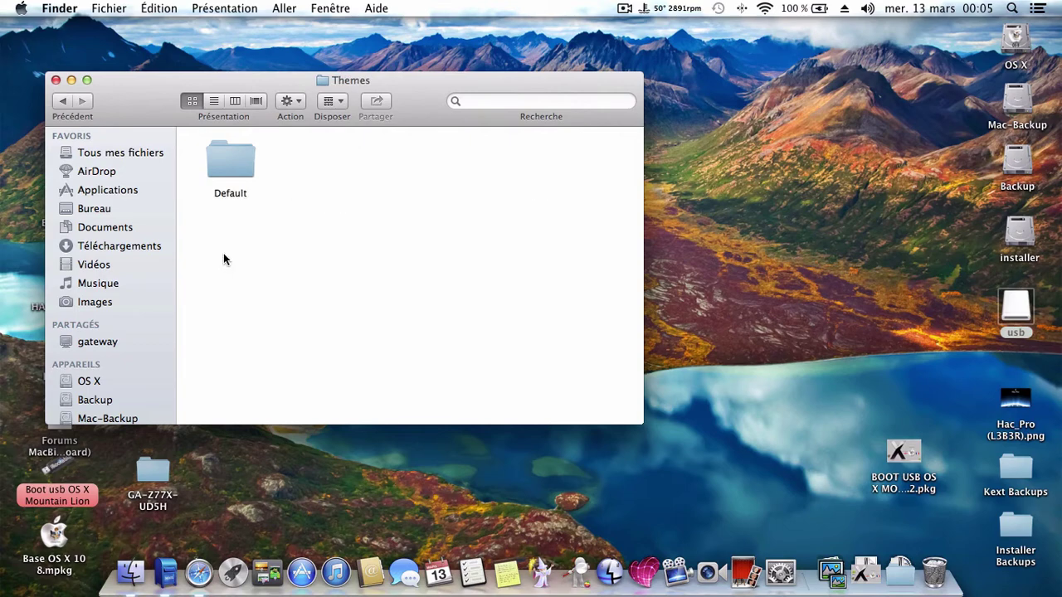
double_click(230, 164)
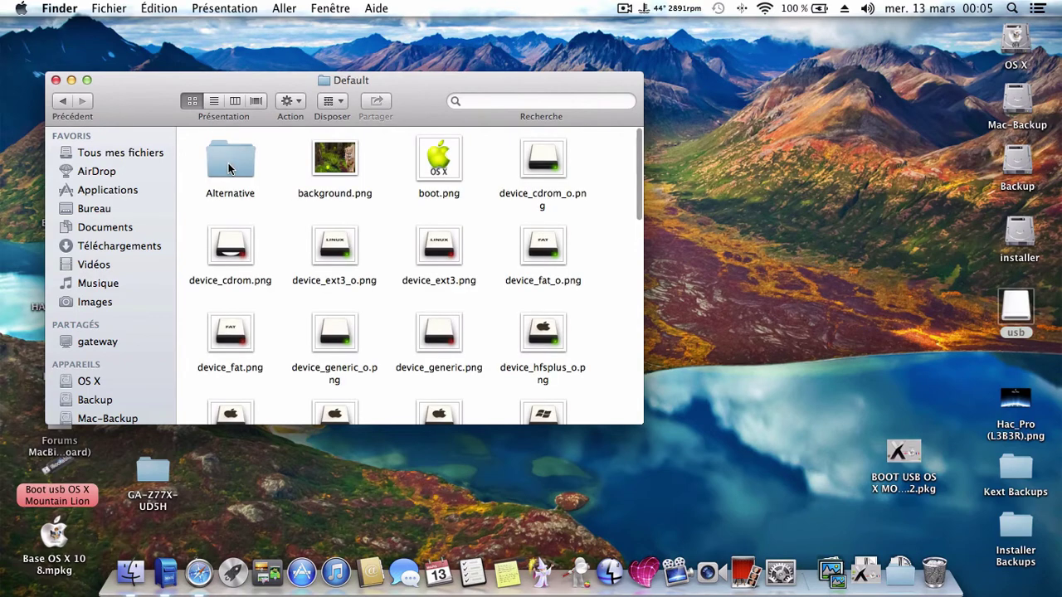
double_click(335, 159)
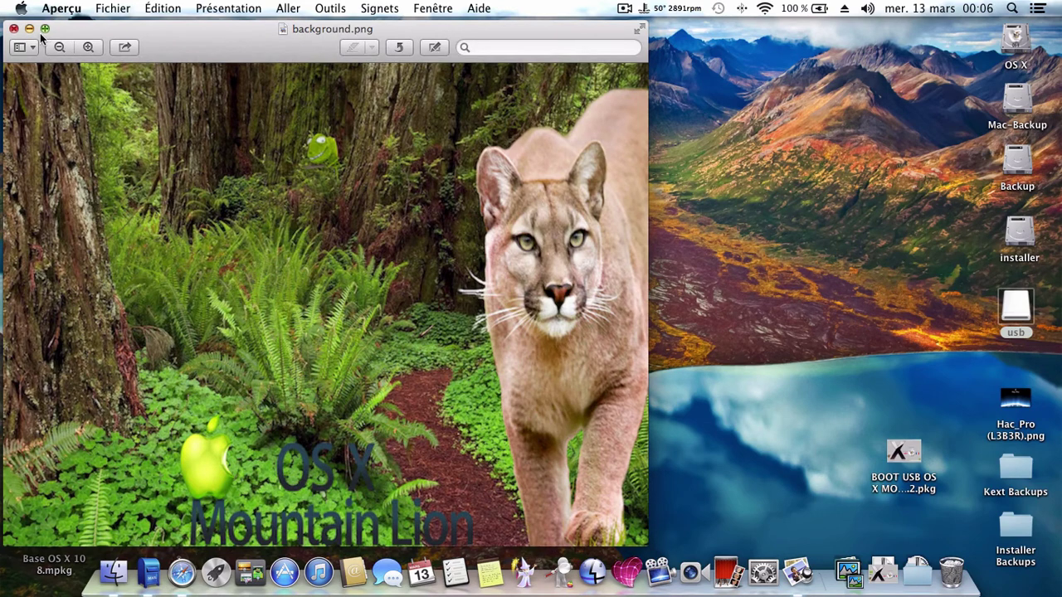
click(14, 28)
click(428, 162)
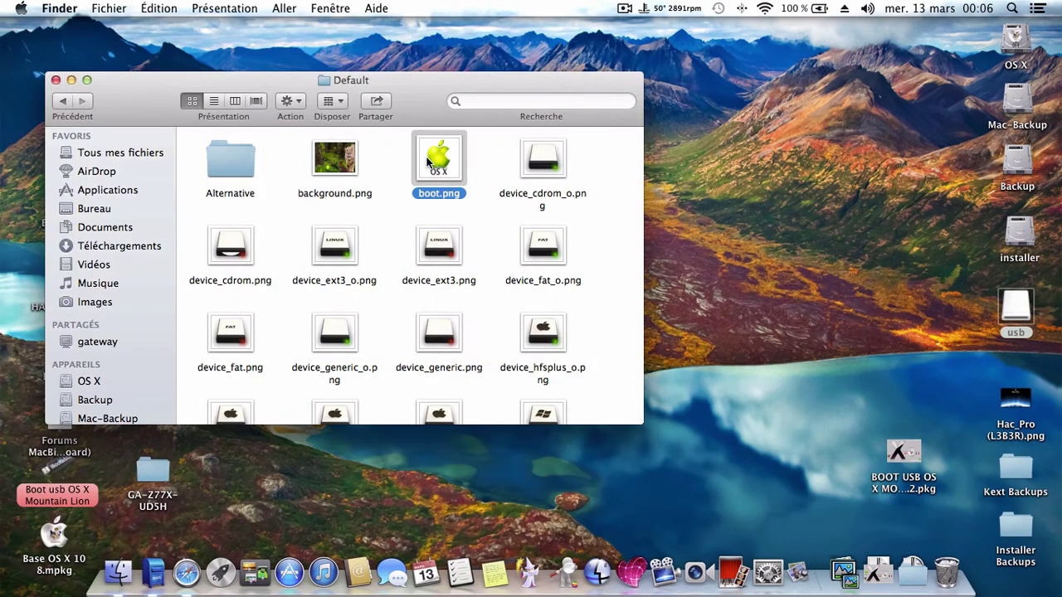
double_click(428, 162)
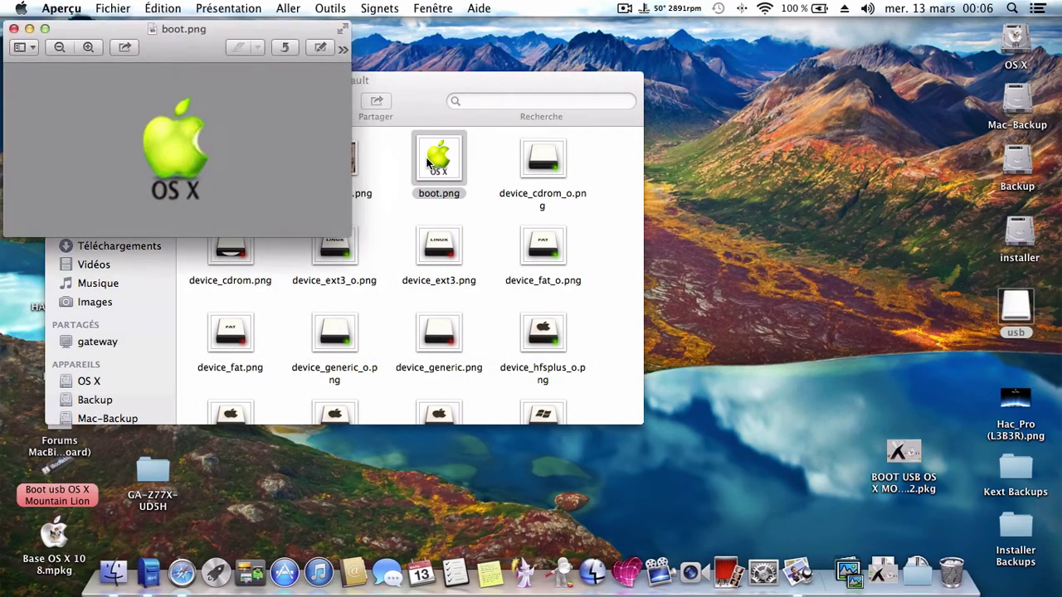
click(13, 29)
click(63, 101)
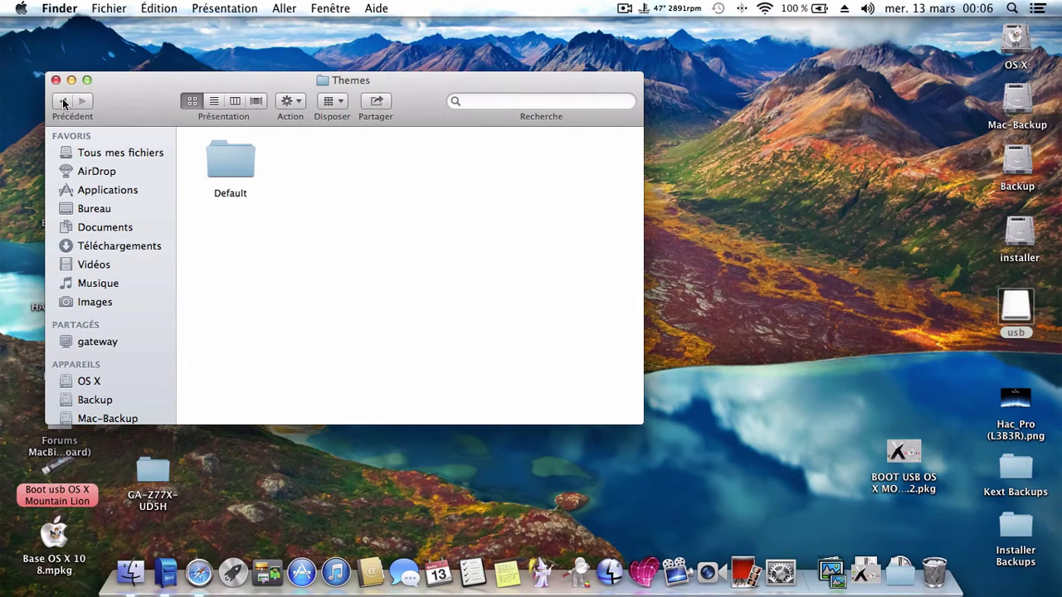
click(63, 101)
click(63, 102)
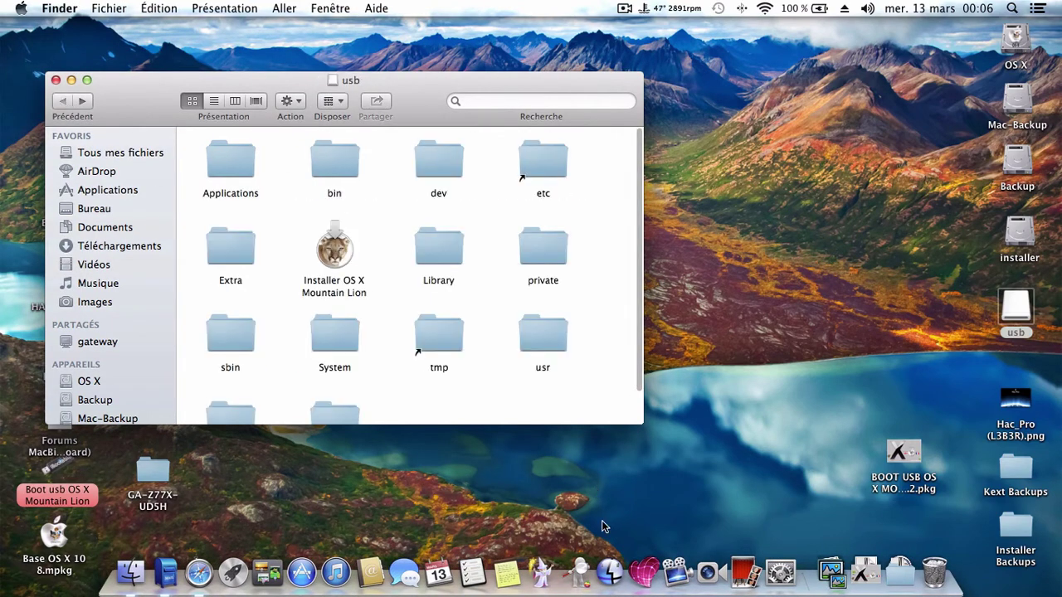
Show the special files with ShowAllFiles and look through the usb drive's root, including its hidden items.
click(610, 572)
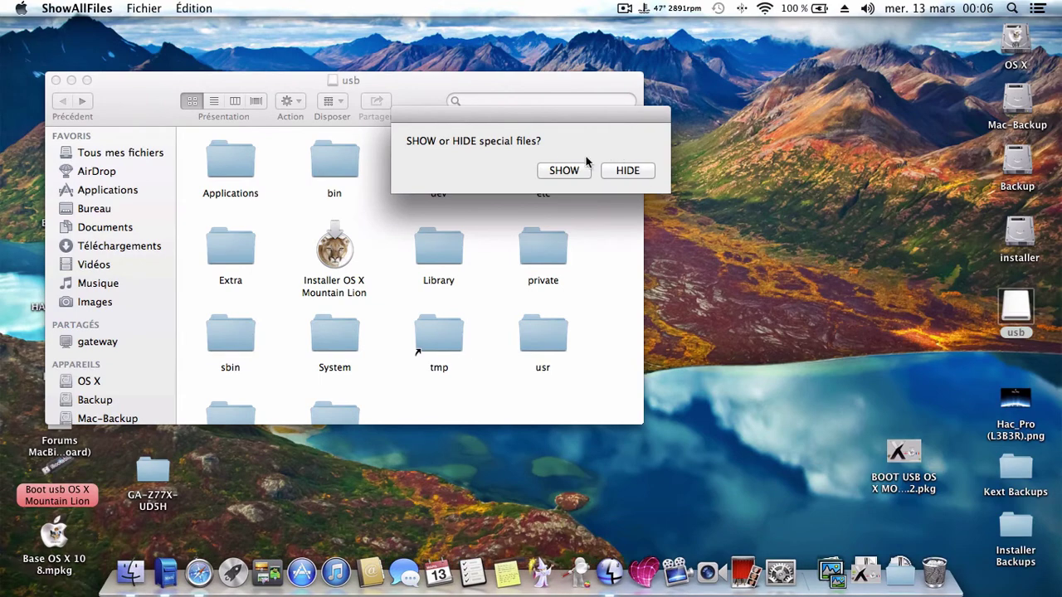
click(561, 168)
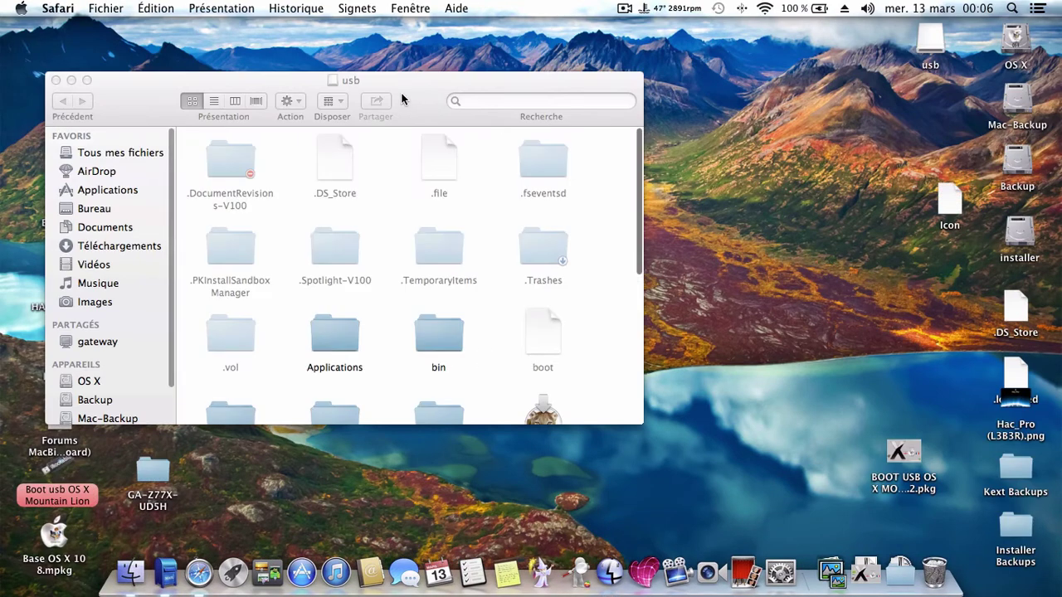
scroll(486, 291, down, 4)
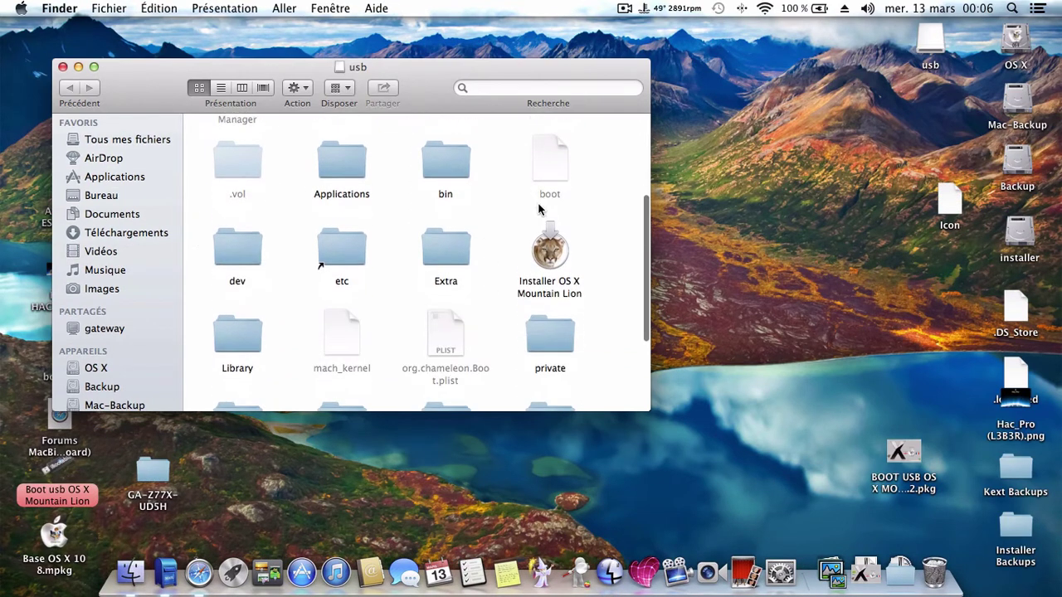
scroll(467, 296, down, 3)
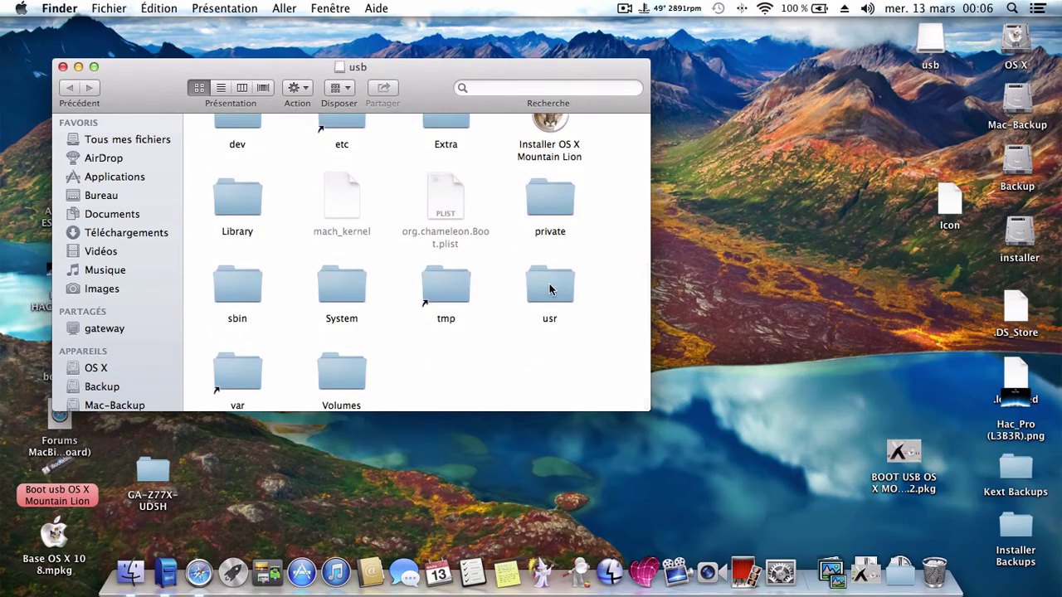
Check the boot files in usr/standalone/i386 on the usb drive and return to its root.
double_click(549, 289)
double_click(325, 241)
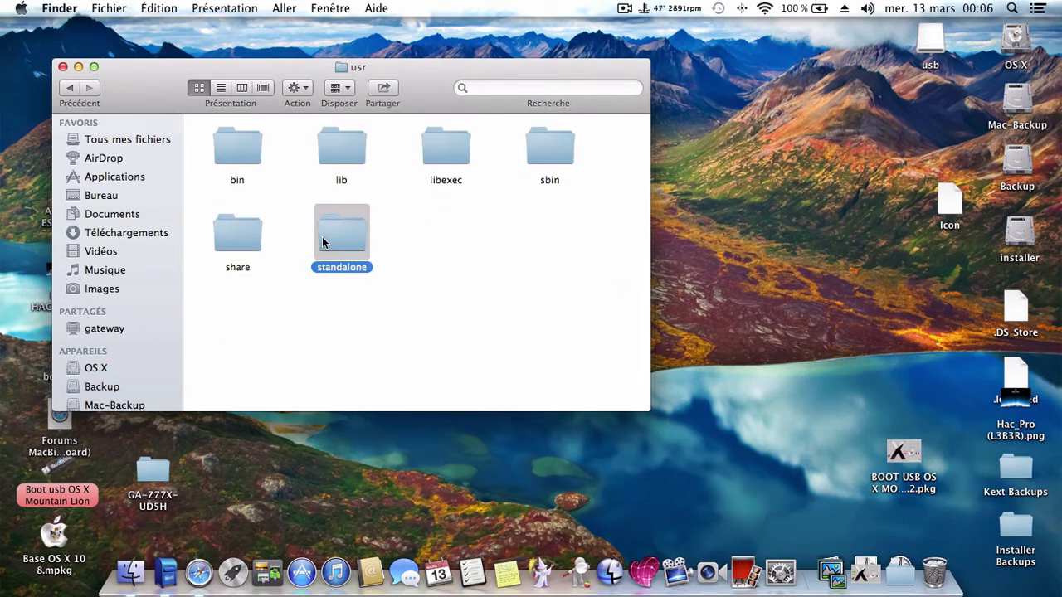
double_click(341, 138)
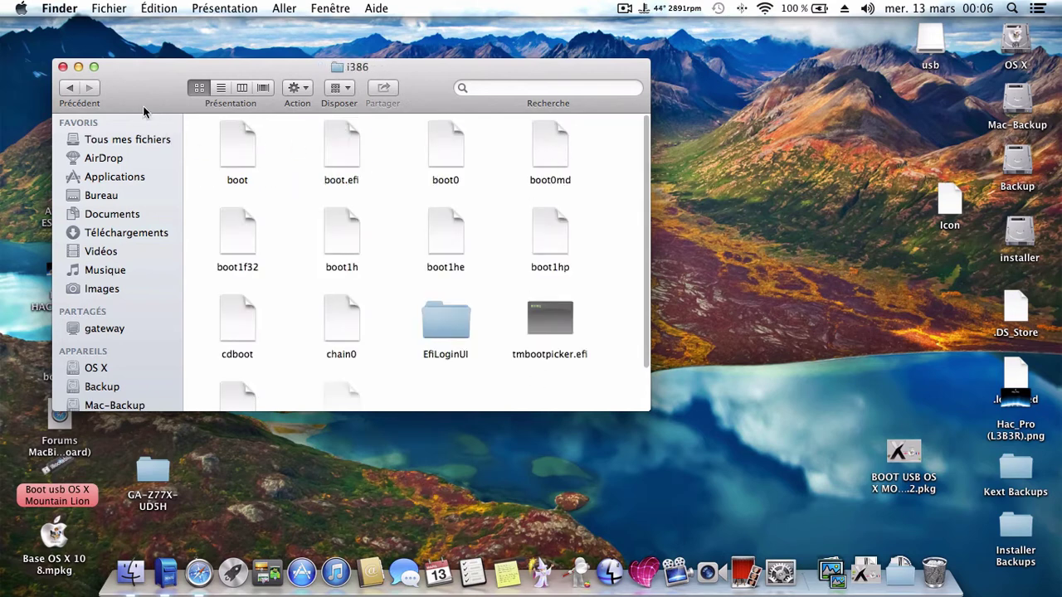
click(69, 89)
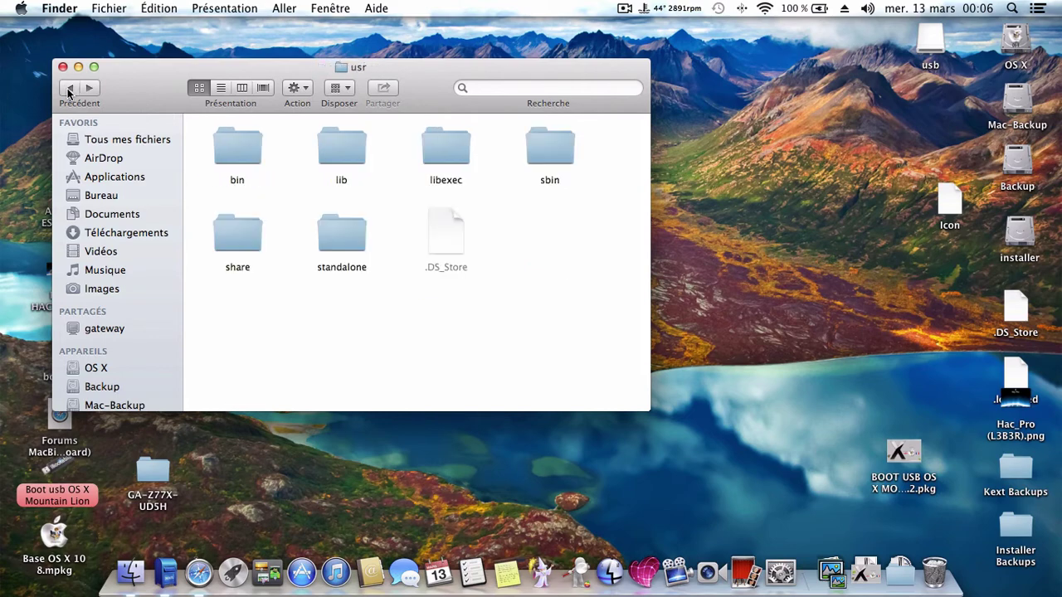
click(69, 89)
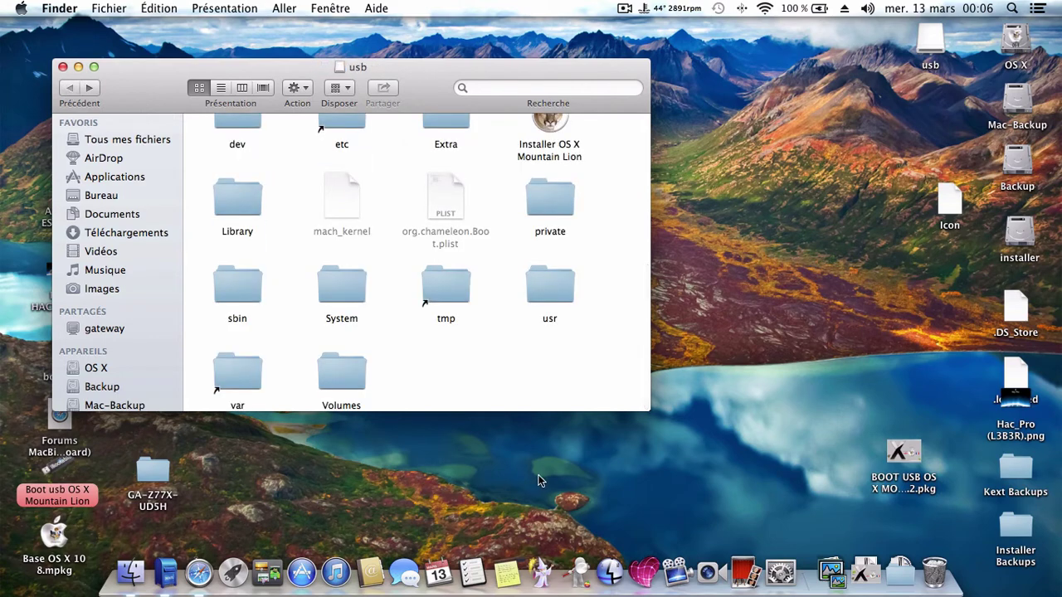
Hide the special files with ShowAllFiles and align the usb drive's icons by name.
click(603, 564)
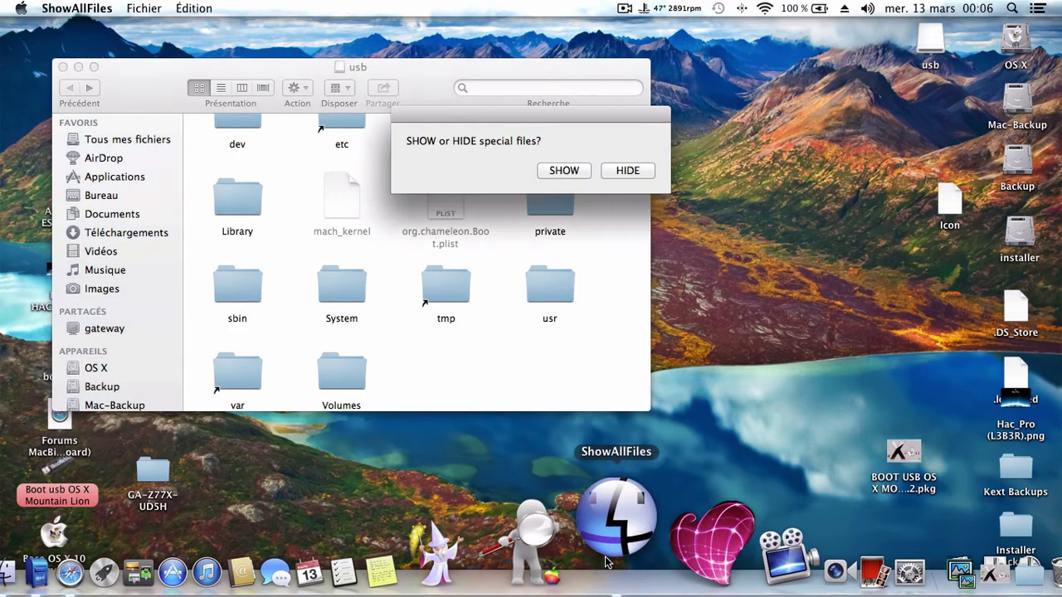
click(628, 166)
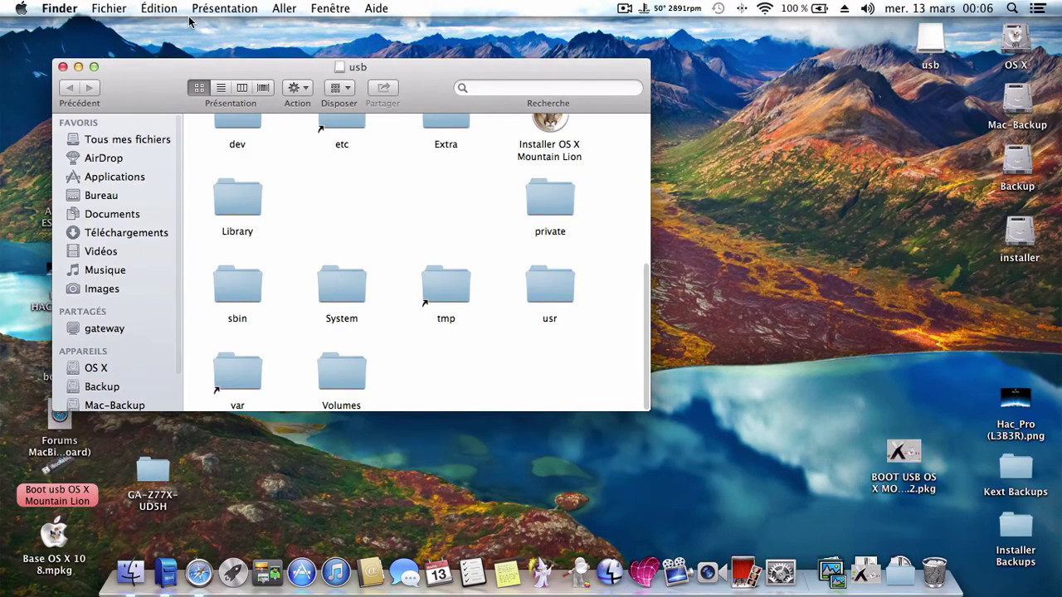
click(217, 9)
mouse_move(249, 110)
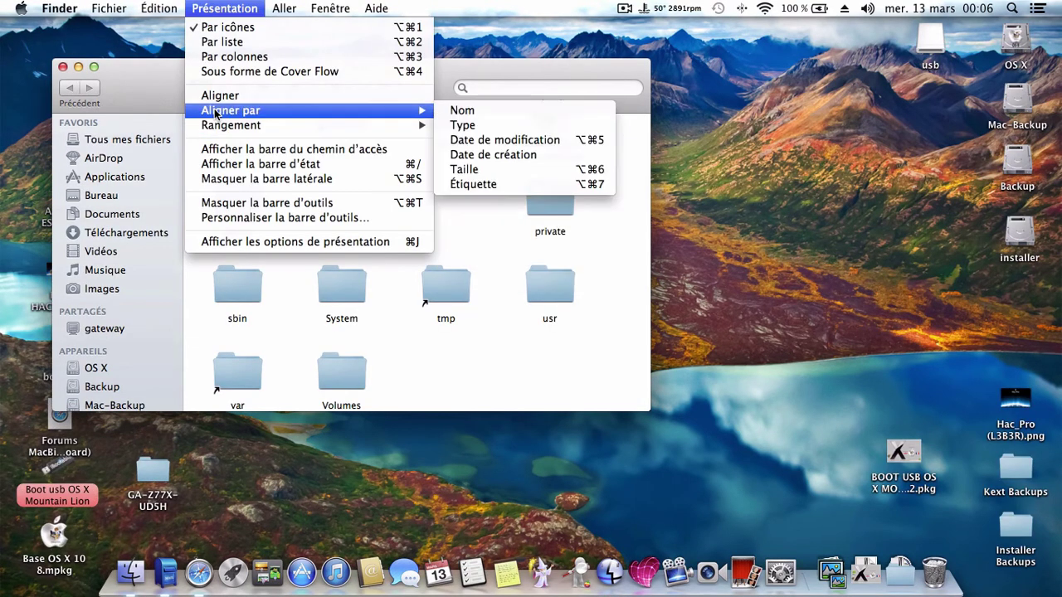
click(475, 111)
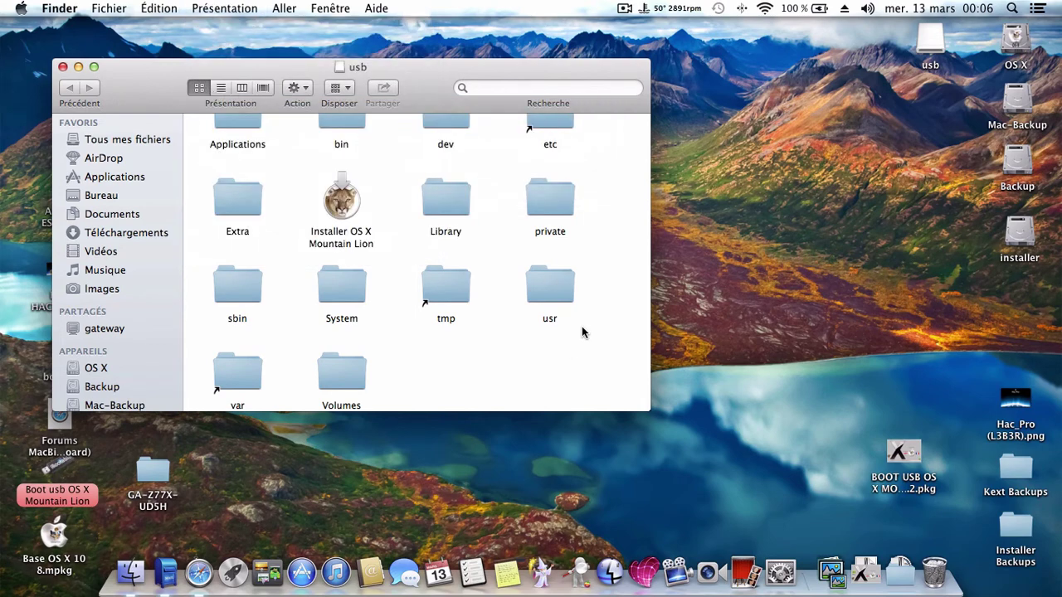
Review the usb drive's root folders from the beginning and move its window towards the middle of the desktop.
drag(435, 81, 516, 145)
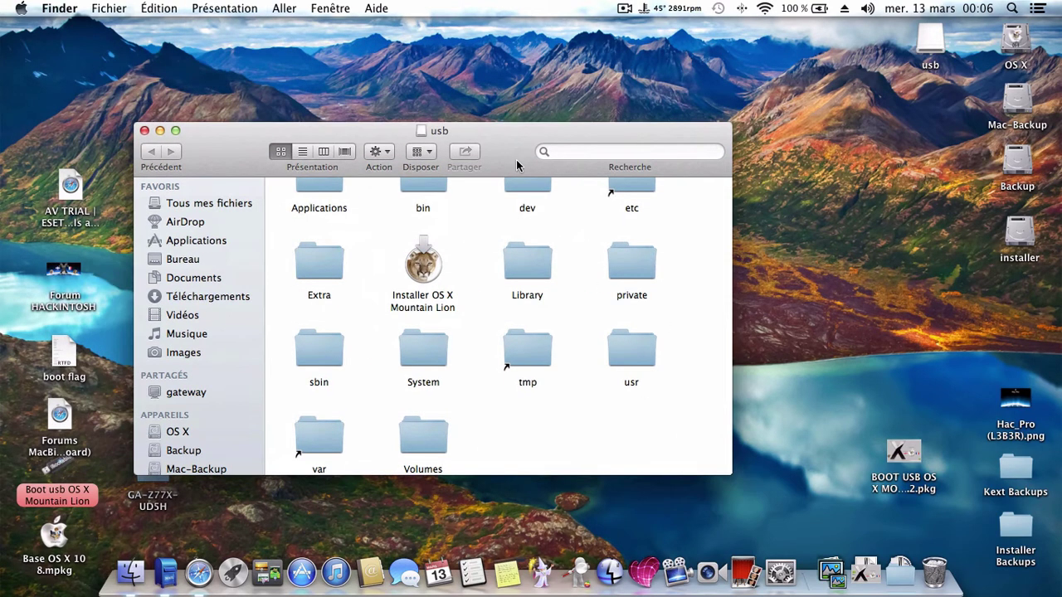
scroll(592, 417, up, 2)
scroll(585, 403, up, 3)
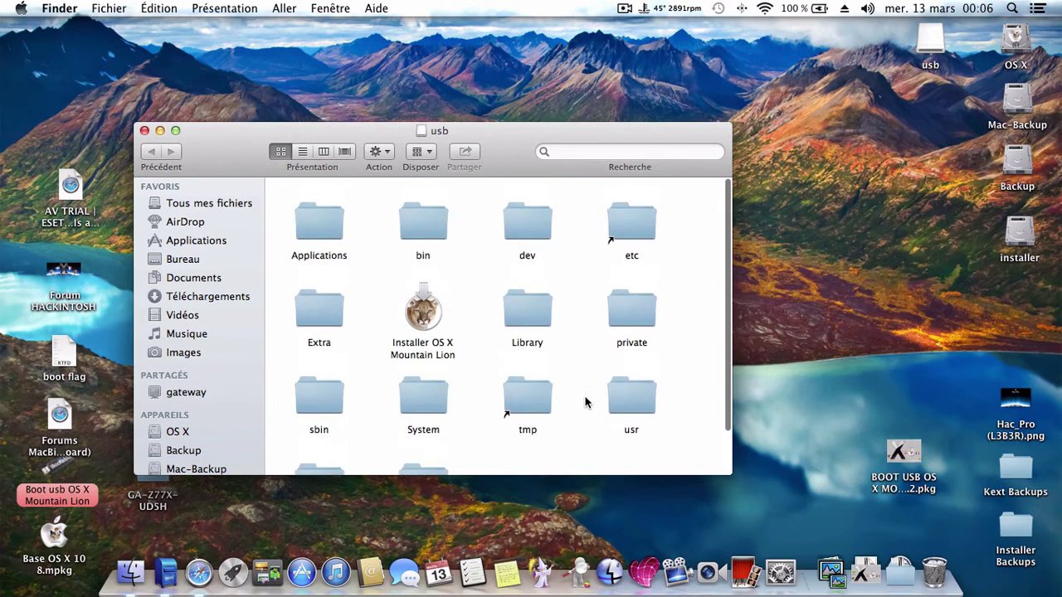
drag(499, 143, 501, 105)
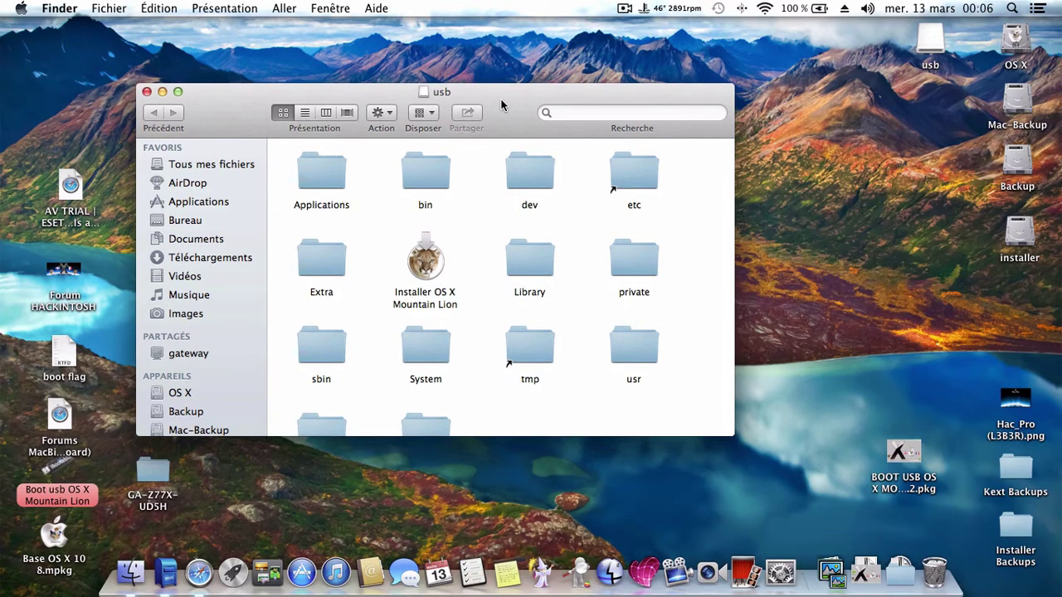
drag(501, 108, 573, 143)
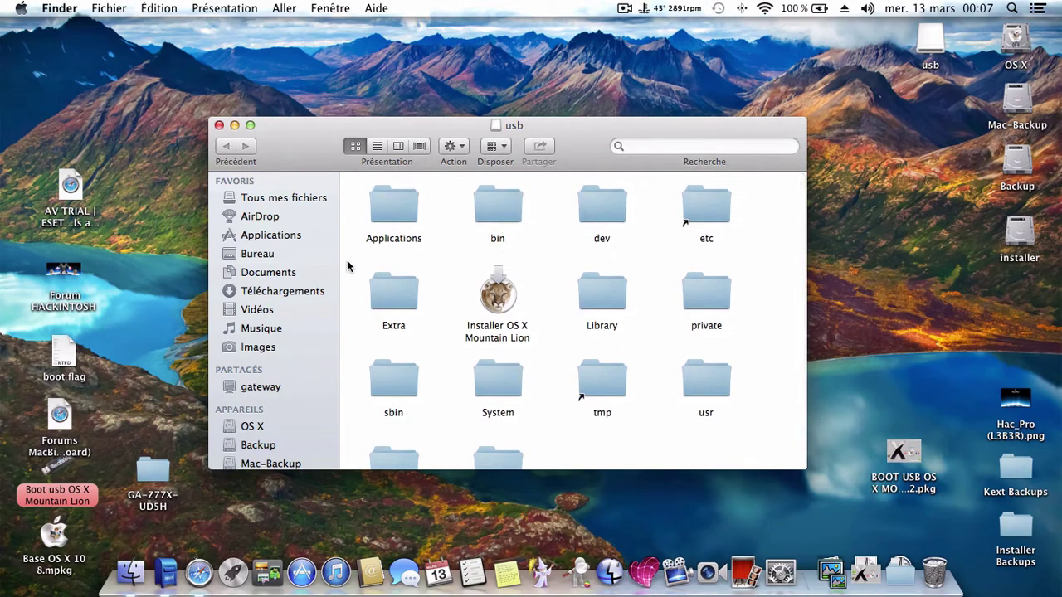
Show the package contents of Installer OS X Mountain Lion in Applications, inspect Contents/SharedSupport for InstallESD.dmg, and close the window.
click(299, 237)
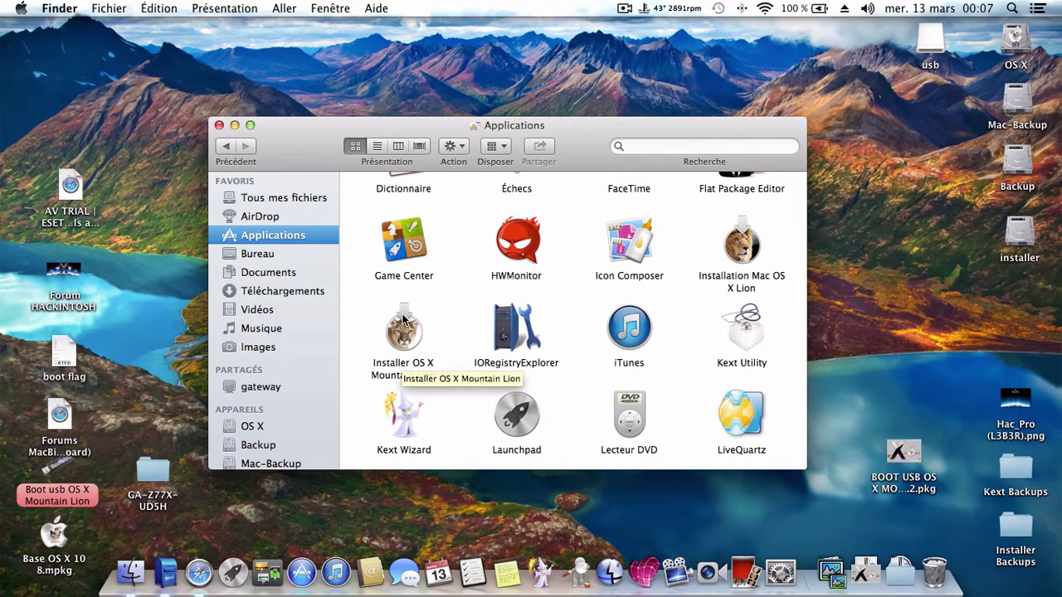
right_click(407, 375)
click(456, 259)
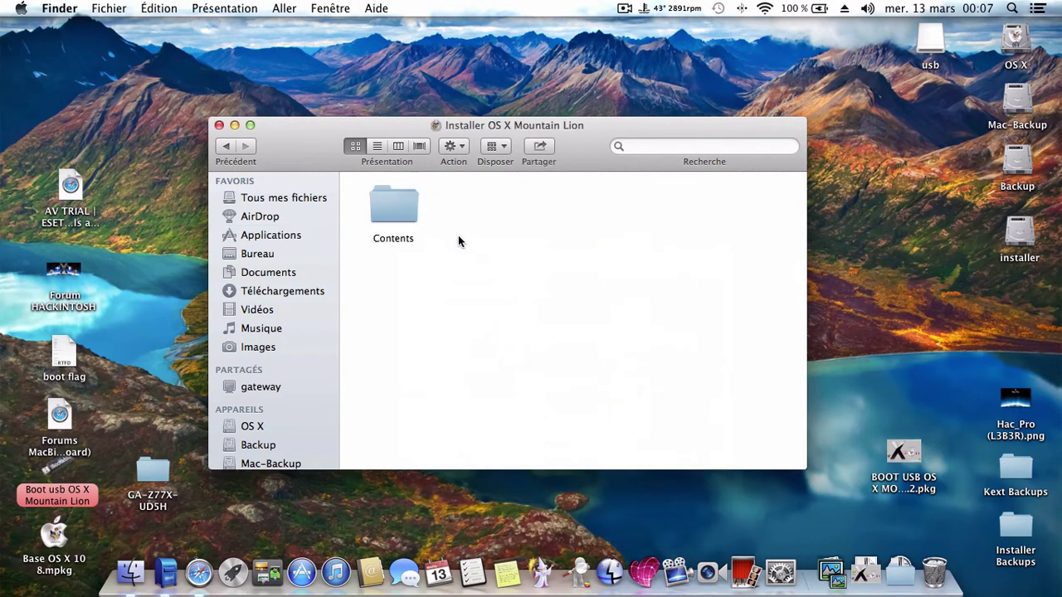
double_click(387, 217)
double_click(724, 290)
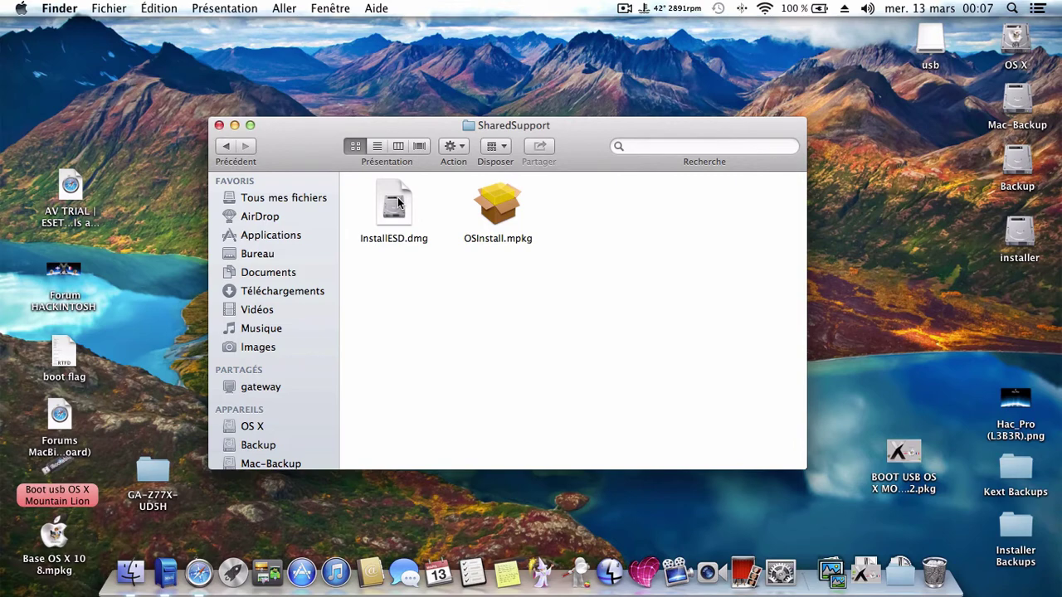
click(217, 124)
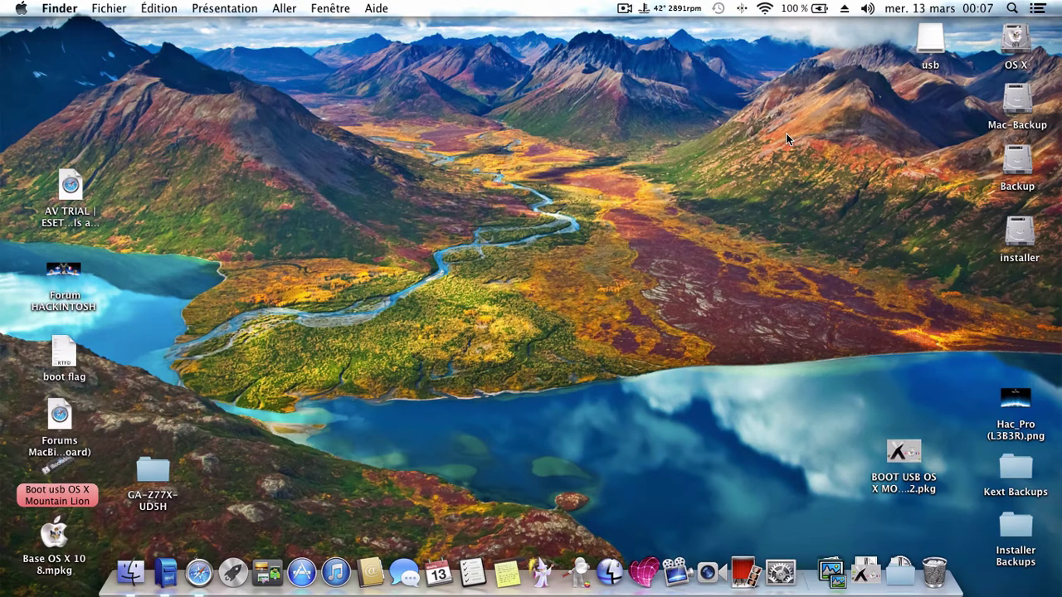
click(623, 10)
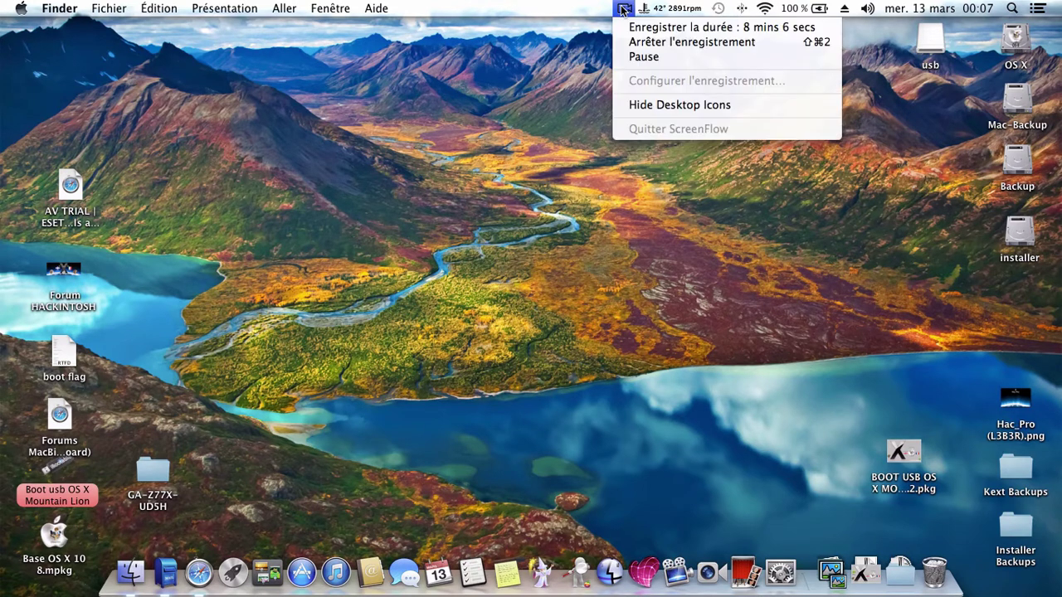